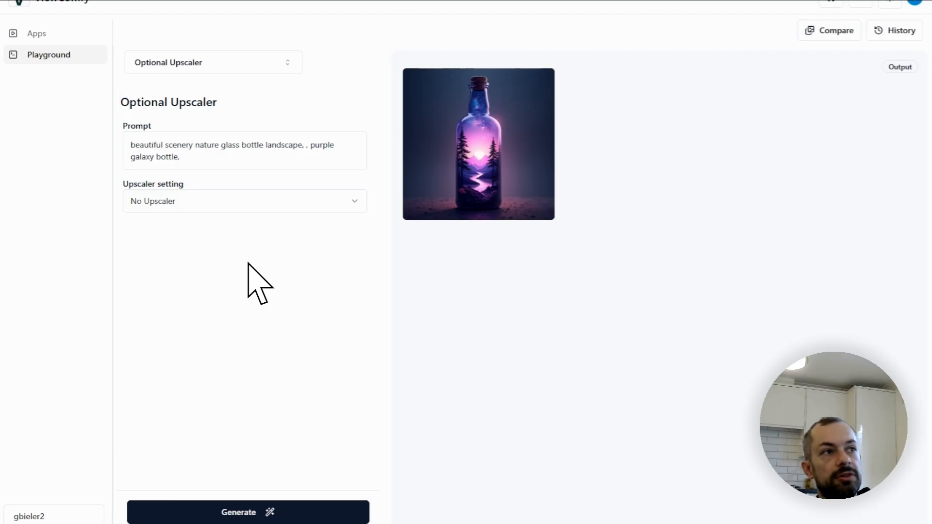
- Review the upscaler setting options of the Optional Upscaler workflow, keep No Upscaler, and switch the playground to the Conditional Image workflow
{"action": "left_click", "coordinate": [298, 208]}
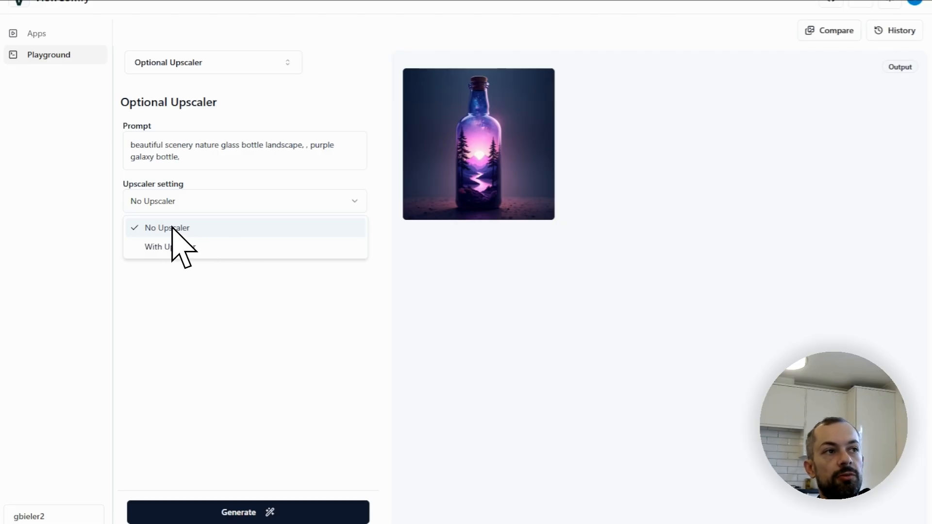
{"action": "left_click", "coordinate": [213, 234]}
{"action": "left_click", "coordinate": [256, 69]}
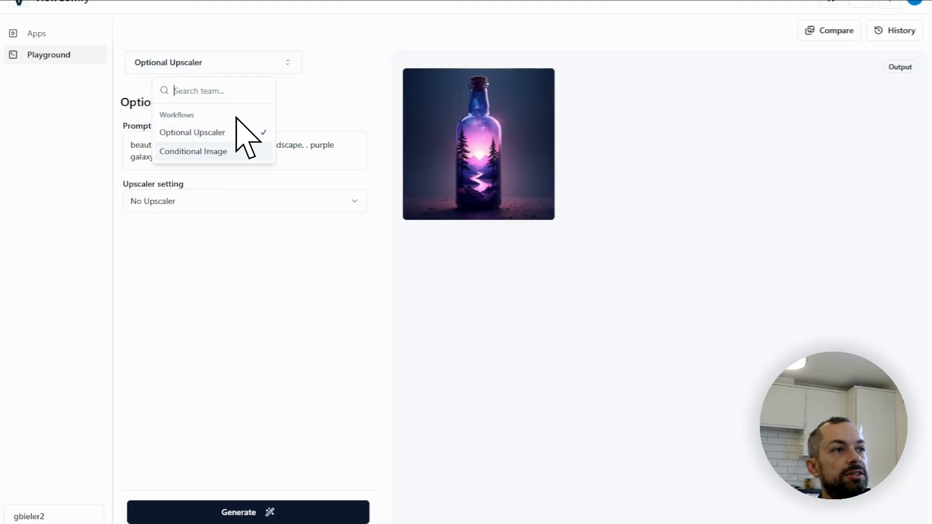
{"action": "left_click", "coordinate": [217, 152]}
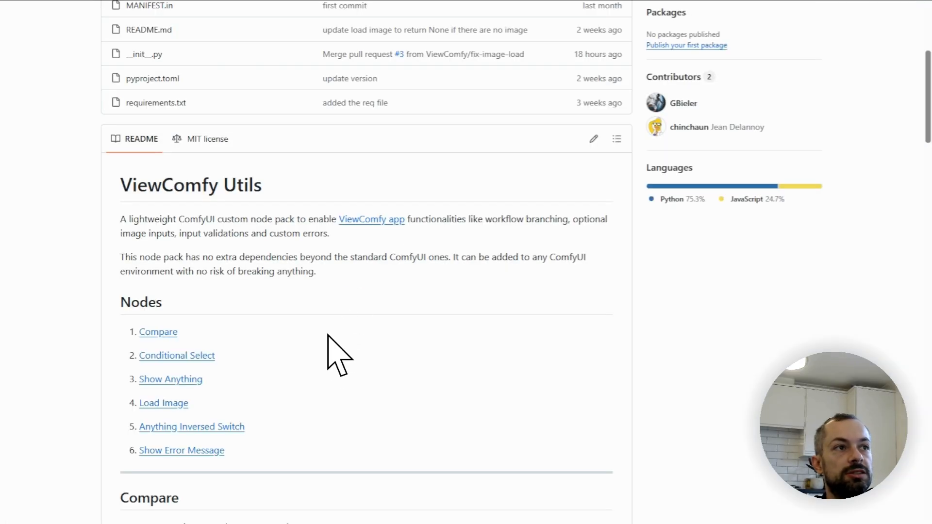
- Examine the file list and README of the ViewComfy-Utils repository on GitHub
{"action": "scroll", "coordinate": [328, 335], "scroll_direction": "up", "scroll_amount": 7}
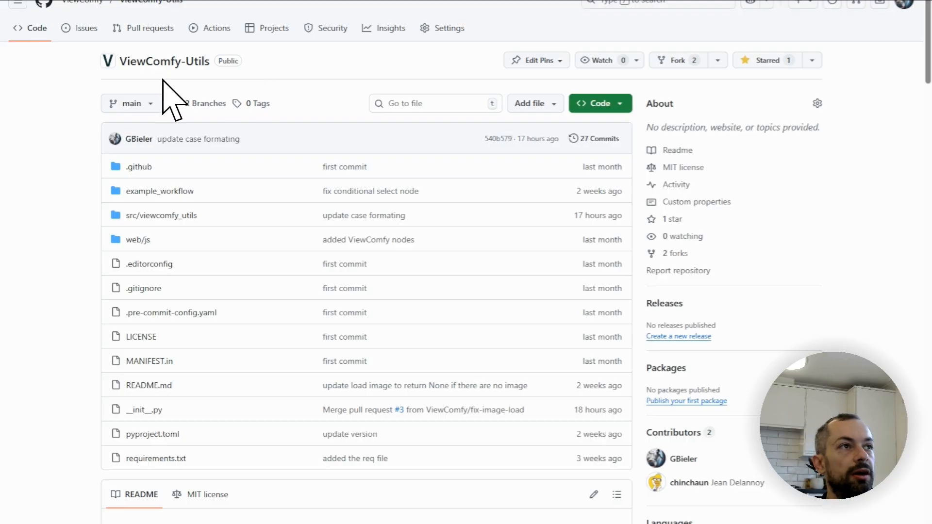
{"action": "scroll", "coordinate": [320, 155], "scroll_direction": "down", "scroll_amount": 10}
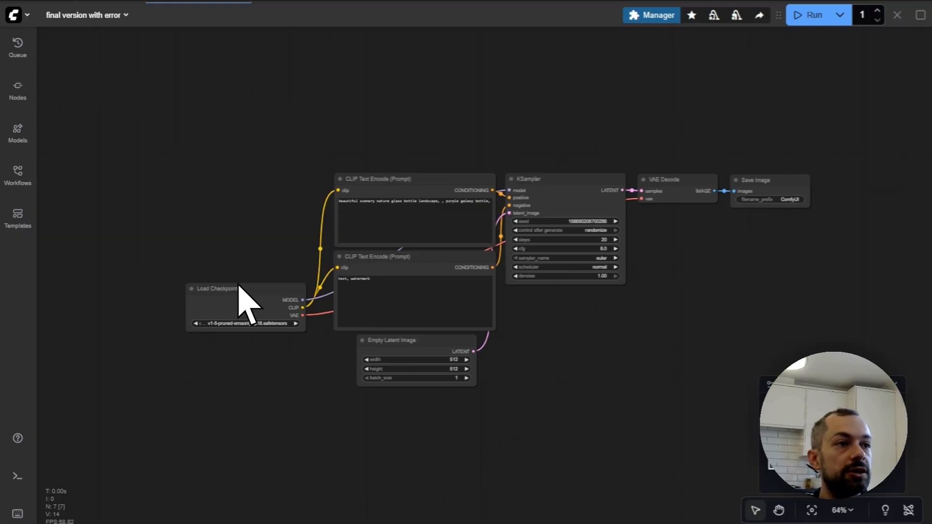
- Spread out the workflow by moving Load Checkpoint and both CLIP Text Encode nodes away from the KSampler and placing Empty Latent Image above it
{"action": "left_click_drag", "start_coordinate": [261, 286], "coordinate": [102, 361]}
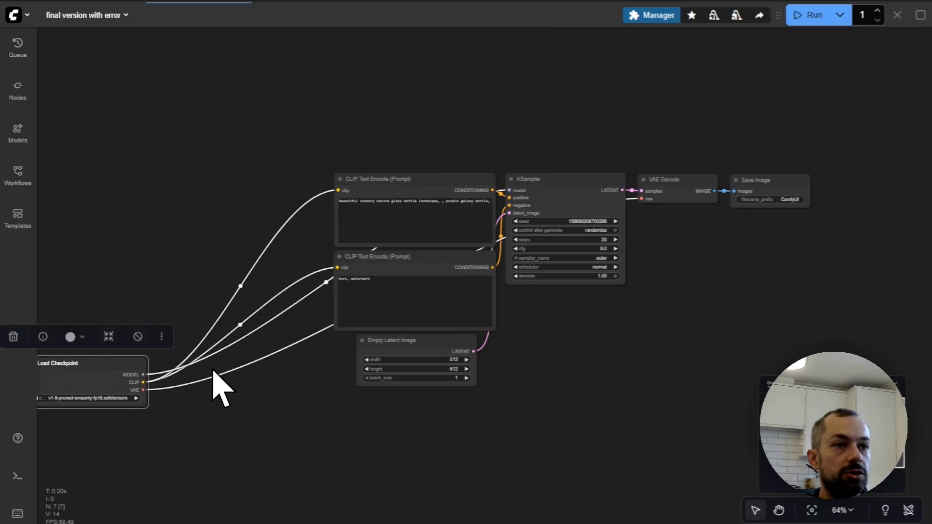
{"action": "left_click_drag", "start_coordinate": [506, 434], "coordinate": [505, 437]}
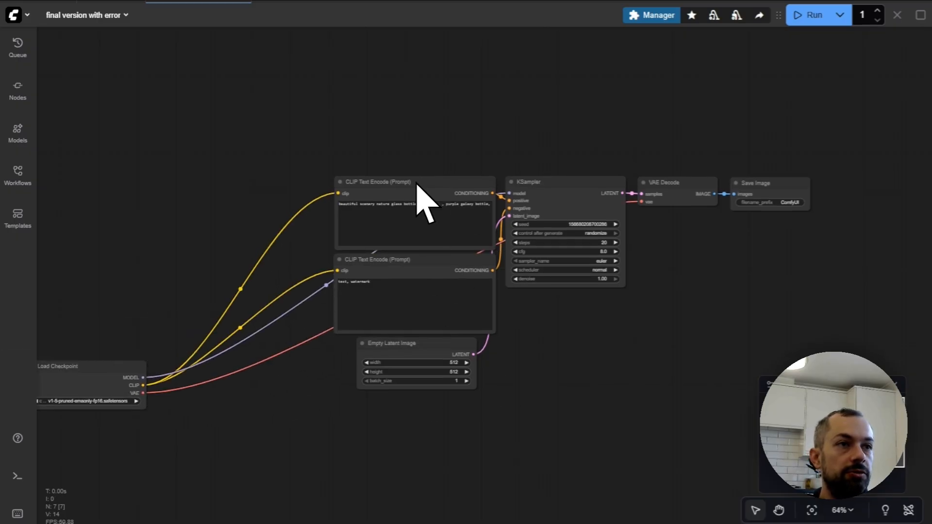
{"action": "left_click_drag", "start_coordinate": [416, 189], "coordinate": [305, 147]}
{"action": "left_click_drag", "start_coordinate": [426, 260], "coordinate": [321, 240]}
{"action": "left_click_drag", "start_coordinate": [412, 342], "coordinate": [472, 74]}
{"action": "scroll", "coordinate": [597, 340], "scroll_direction": "down", "scroll_amount": 2}
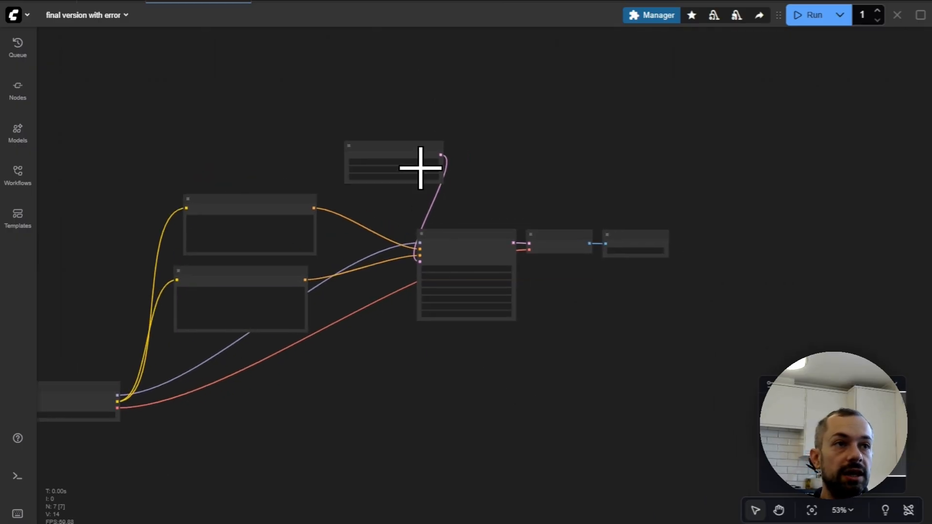
{"action": "left_click_drag", "start_coordinate": [402, 158], "coordinate": [468, 176]}
{"action": "left_click", "coordinate": [397, 146]}
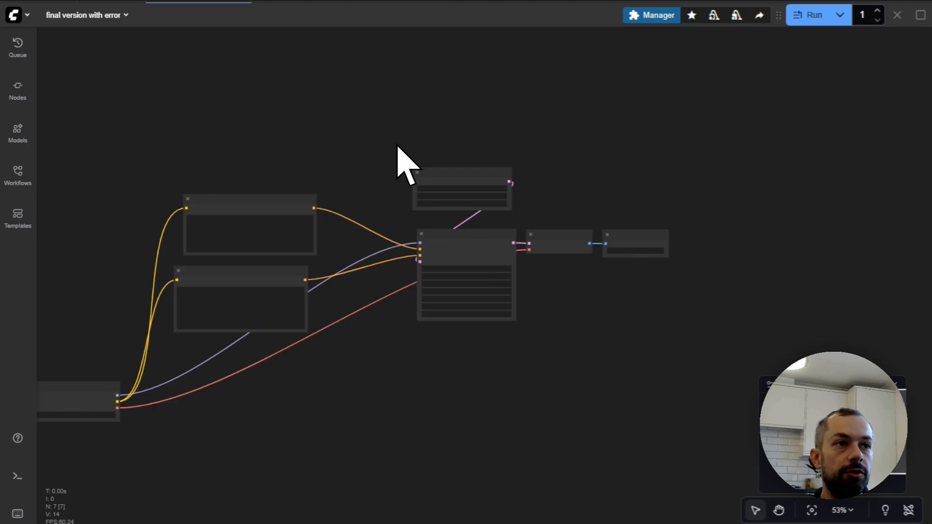
- Duplicate the Empty Latent Image, KSampler, VAE Decode and Save Image nodes and place the copies below the originals
{"action": "left_click_drag", "start_coordinate": [388, 139], "coordinate": [723, 391]}
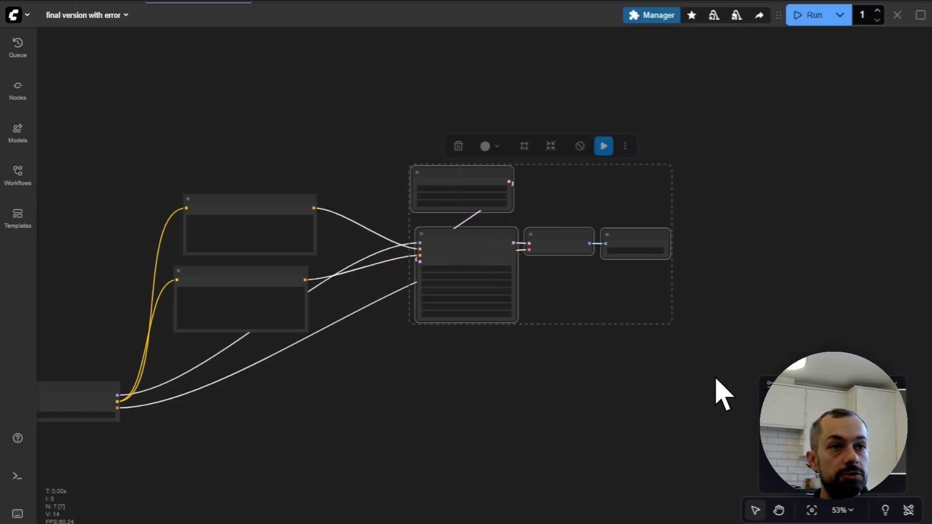
{"action": "scroll", "coordinate": [464, 318], "scroll_direction": "down", "scroll_amount": 4}
{"action": "key", "text": "ctrl+c"}
{"action": "left_click", "coordinate": [416, 343]}
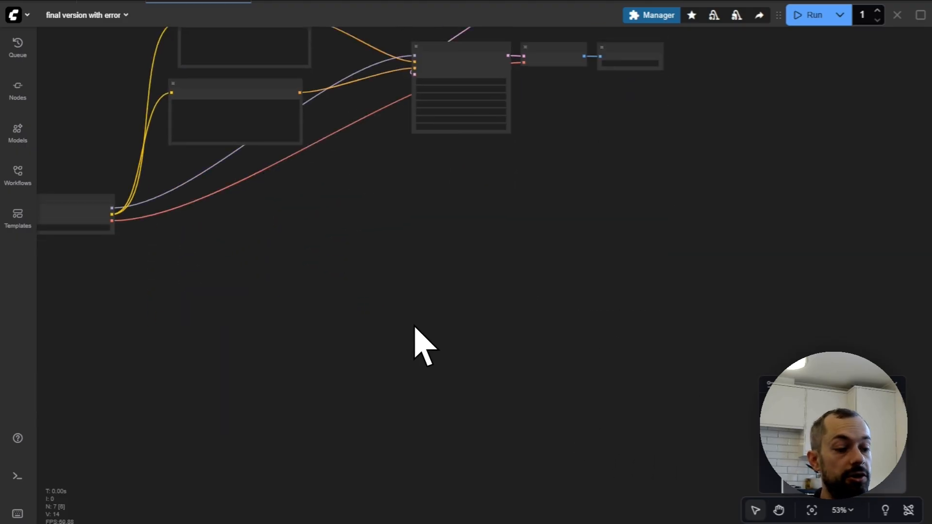
{"action": "key", "text": "ctrl+v"}
{"action": "left_click_drag", "start_coordinate": [496, 337], "coordinate": [485, 226]}
{"action": "left_click", "coordinate": [728, 218]}
- Add a Load Upscale Model node above the duplicated VAE Decode node
{"action": "scroll", "coordinate": [730, 221], "scroll_direction": "up", "scroll_amount": 3}
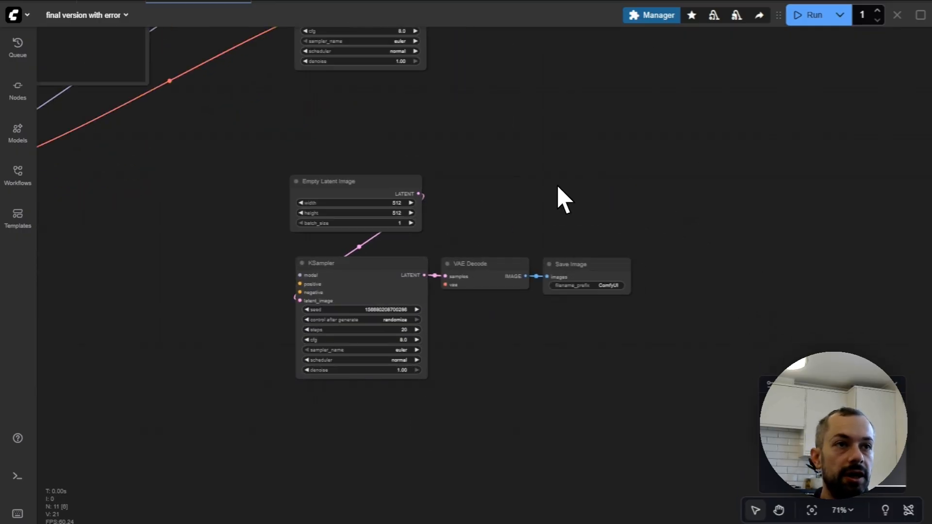
{"action": "double_click", "coordinate": [558, 197]}
{"action": "type", "text": "lo"}
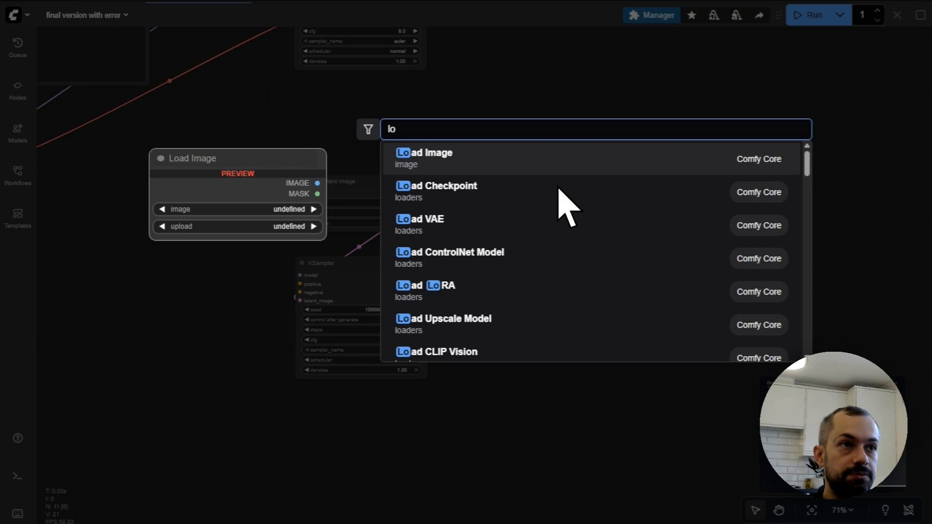
{"action": "type", "text": "ad up"}
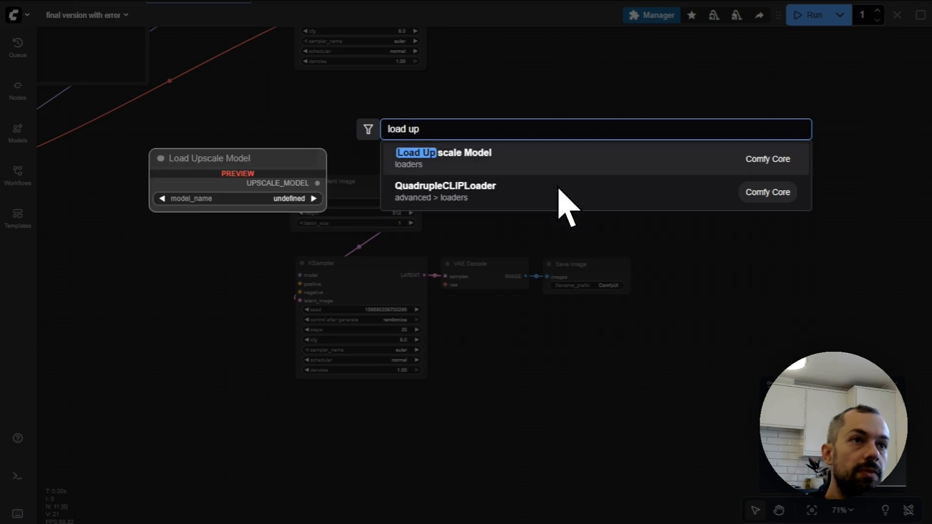
{"action": "key", "text": "Return"}
{"action": "left_click_drag", "start_coordinate": [595, 177], "coordinate": [543, 172]}
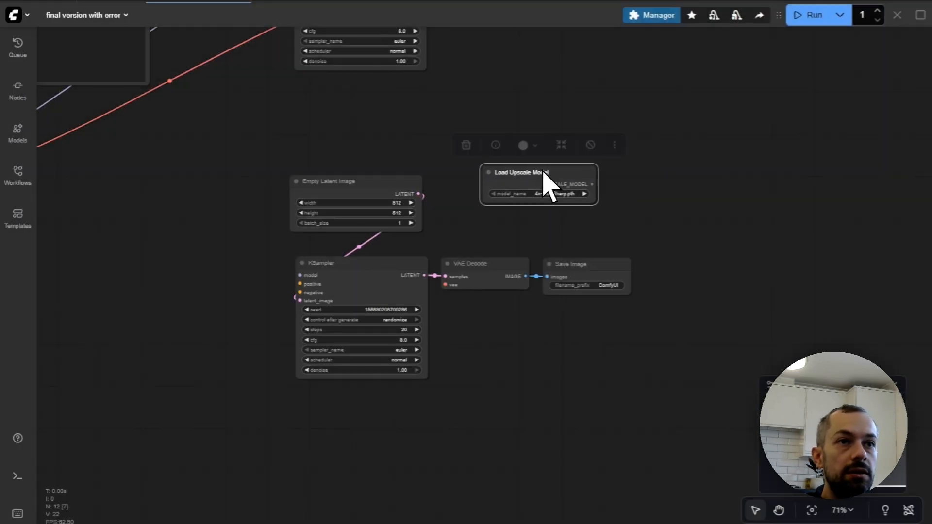
- Make room before the duplicated Save Image node and add an Upscale Image (using Model) node between it and VAE Decode
{"action": "left_click_drag", "start_coordinate": [591, 269], "coordinate": [717, 264]}
{"action": "double_click", "coordinate": [553, 239]}
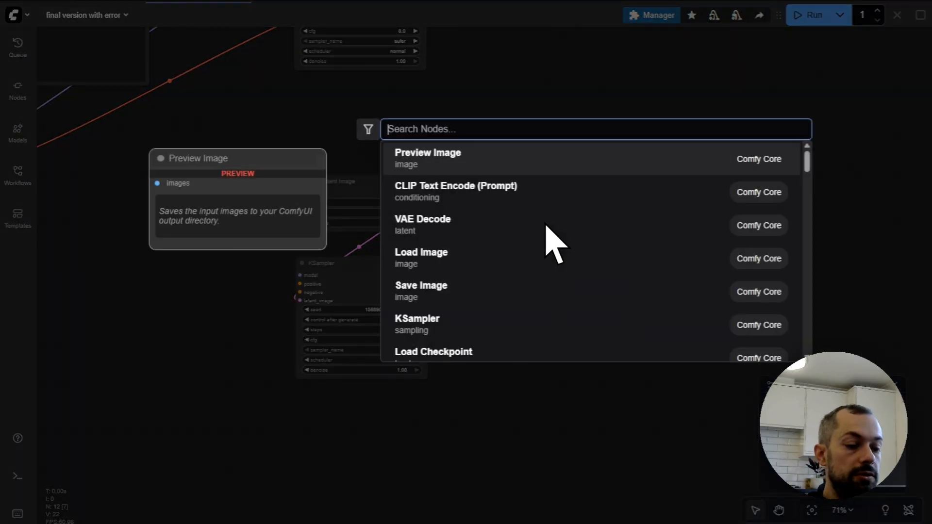
{"action": "type", "text": "upscal"}
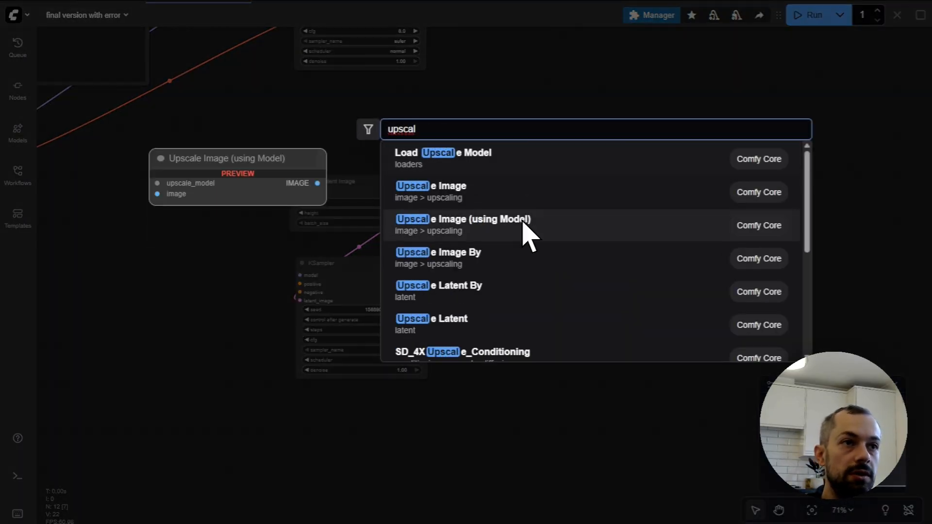
{"action": "left_click", "coordinate": [521, 221]}
{"action": "left_click_drag", "start_coordinate": [631, 228], "coordinate": [597, 221]}
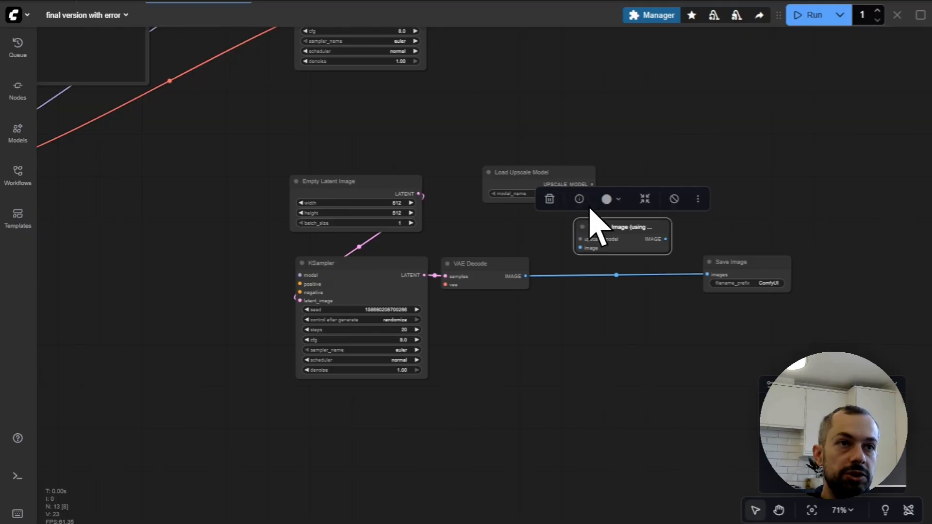
- Connect Load Upscale Model and the VAE Decode image to the Upscale Image node, and its image output to Save Image
{"action": "left_click_drag", "start_coordinate": [593, 185], "coordinate": [581, 239]}
{"action": "left_click_drag", "start_coordinate": [526, 276], "coordinate": [580, 248]}
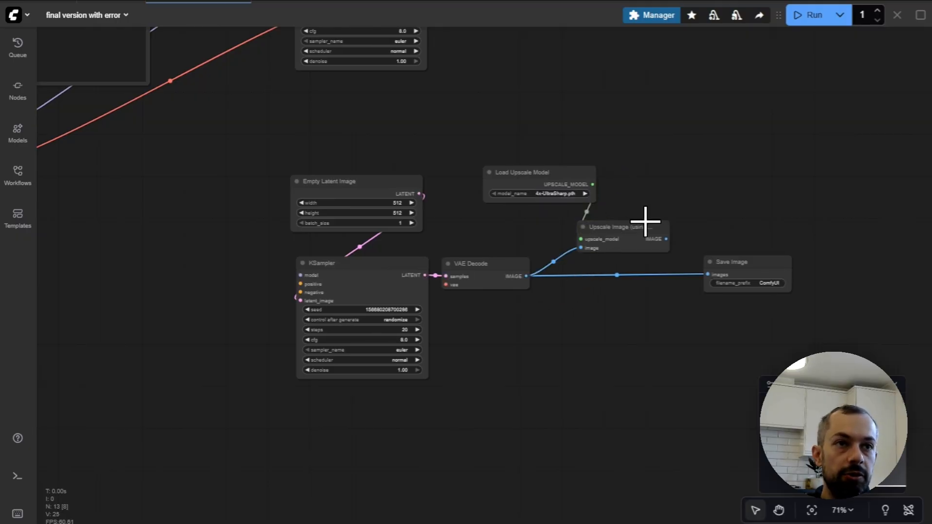
{"action": "left_click_drag", "start_coordinate": [651, 226], "coordinate": [708, 275]}
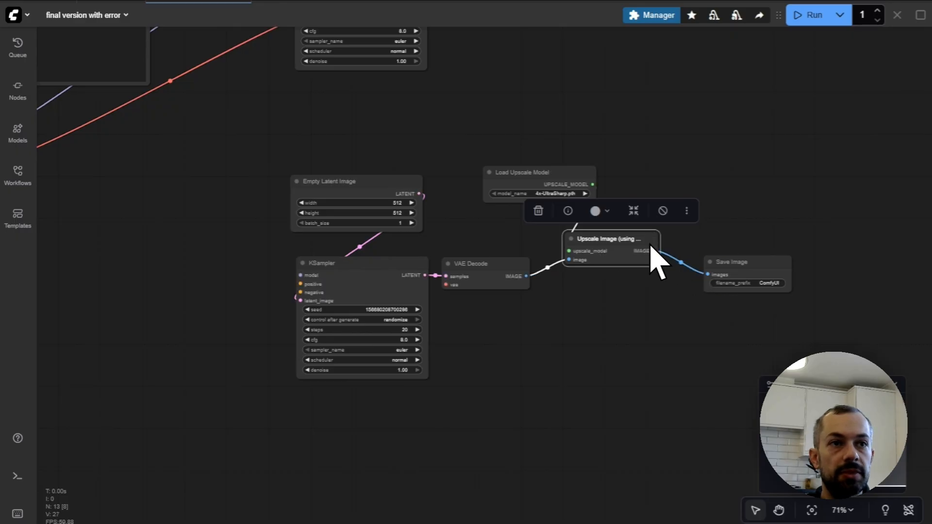
- Line up the Upscale Image node between VAE Decode and Save Image, with Load Upscale Model directly above it
{"action": "left_click_drag", "start_coordinate": [651, 246], "coordinate": [635, 256]}
{"action": "left_click_drag", "start_coordinate": [572, 173], "coordinate": [641, 218]}
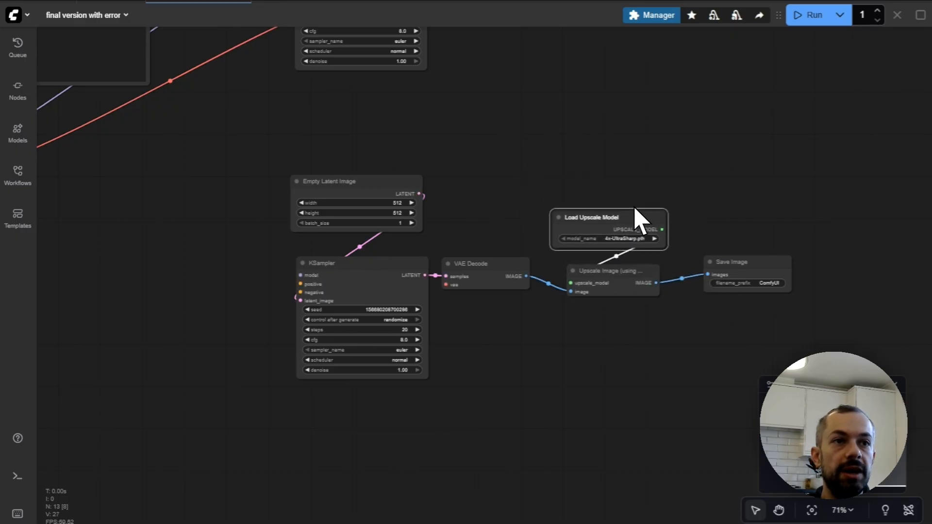
{"action": "left_click", "coordinate": [640, 263]}
- Move the duplicated Empty Latent Image node below the second KSampler
{"action": "scroll", "coordinate": [558, 155], "scroll_direction": "down", "scroll_amount": 3}
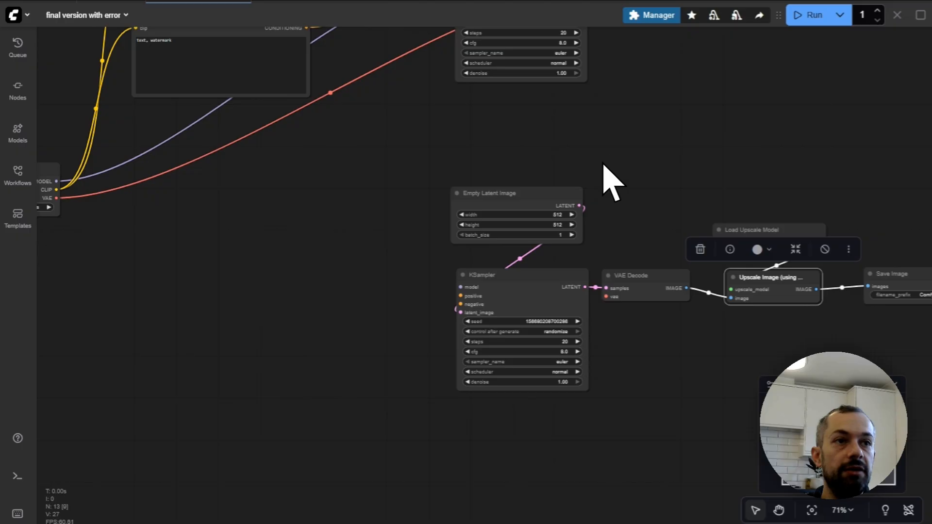
{"action": "left_click_drag", "start_coordinate": [607, 163], "coordinate": [616, 250]}
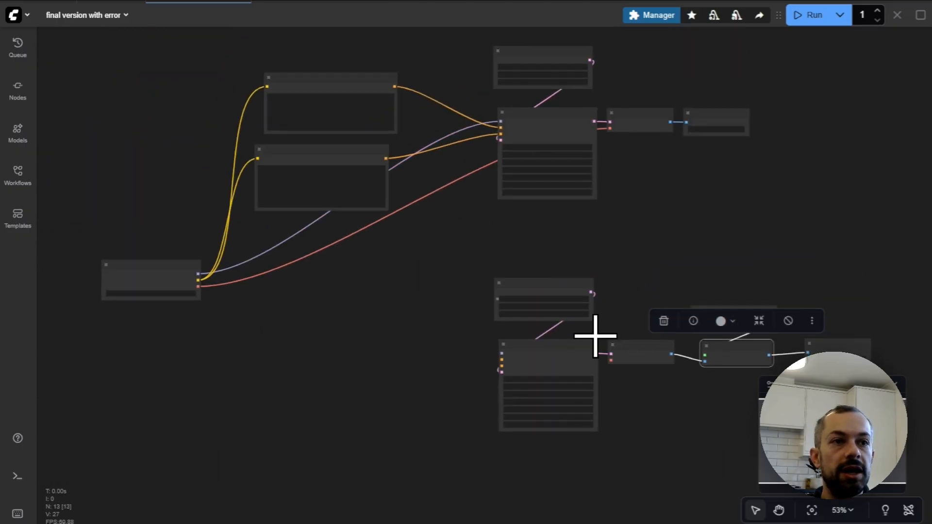
{"action": "left_click_drag", "start_coordinate": [564, 304], "coordinate": [585, 472]}
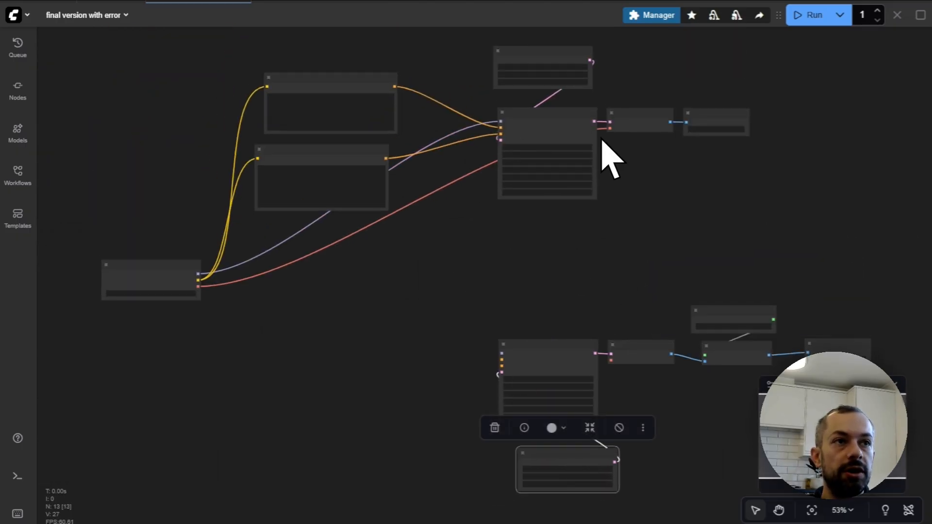
{"action": "mouse_move", "coordinate": [448, 279]}
{"action": "left_mouse_down"}
{"action": "mouse_move", "coordinate": [514, 302]}
{"action": "mouse_move", "coordinate": [440, 269]}
{"action": "left_mouse_up"}
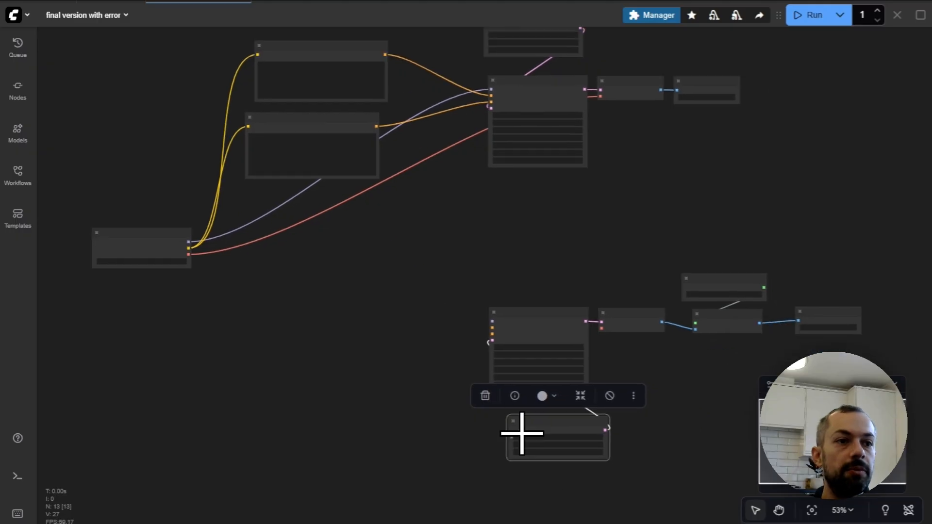
{"action": "left_click_drag", "start_coordinate": [537, 426], "coordinate": [528, 425]}
{"action": "left_click", "coordinate": [507, 250]}
{"action": "scroll", "coordinate": [480, 258], "scroll_direction": "up", "scroll_amount": 2}
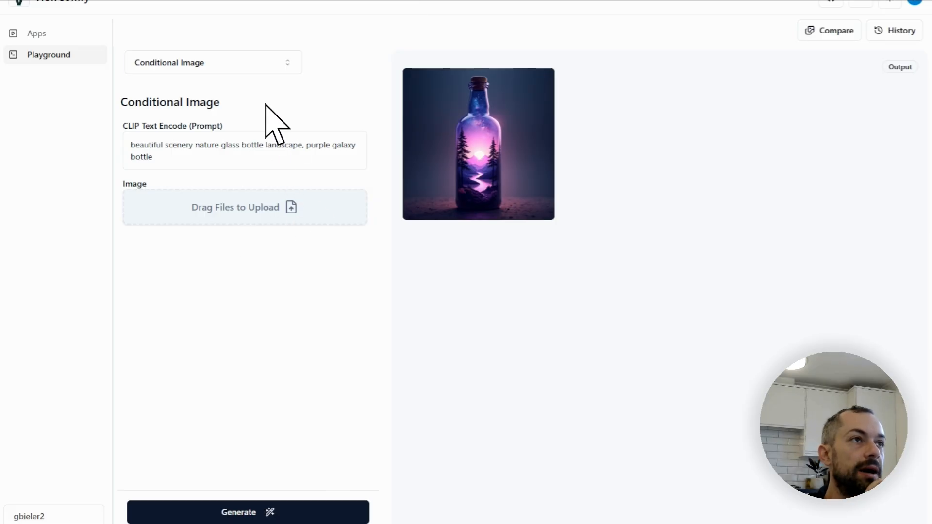
- Switch the ViewComfy playground back to the Optional Upscaler workflow and show its upscaler setting options
{"action": "left_click", "coordinate": [257, 63]}
{"action": "left_click", "coordinate": [224, 132]}
{"action": "left_click", "coordinate": [227, 200]}
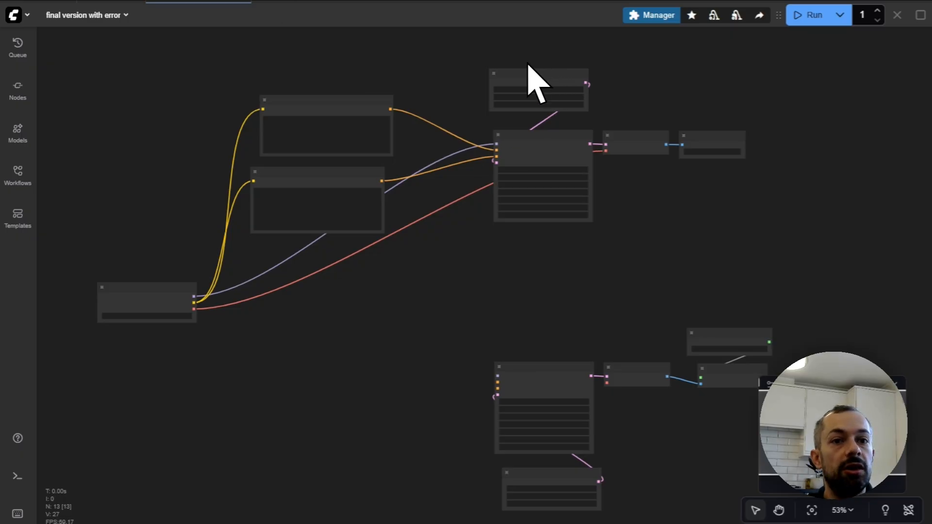
- Align the two CLIP Text Encode nodes one above the other between Load Checkpoint and the first KSampler
{"action": "left_click_drag", "start_coordinate": [598, 285], "coordinate": [533, 232]}
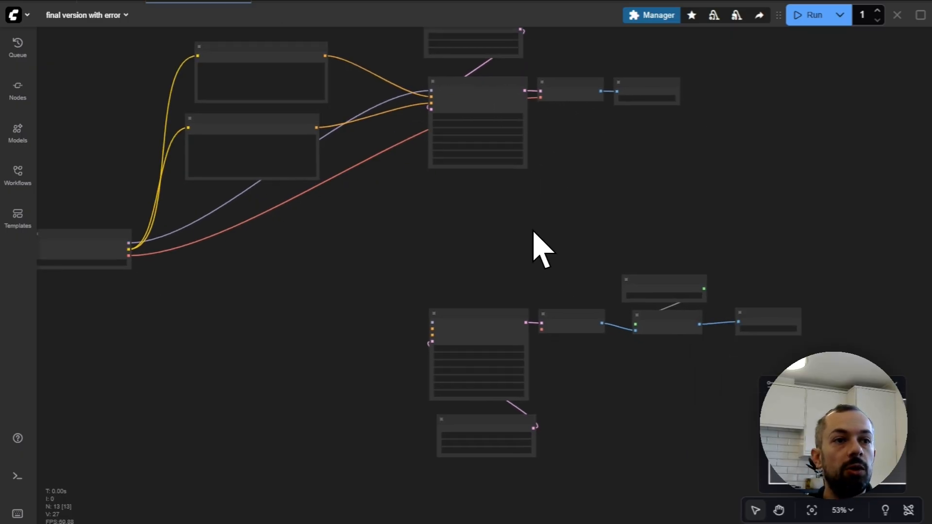
{"action": "scroll", "coordinate": [473, 252], "scroll_direction": "left", "scroll_amount": 5}
{"action": "scroll", "coordinate": [473, 252], "scroll_direction": "up", "scroll_amount": 3}
{"action": "left_click_drag", "start_coordinate": [393, 124], "coordinate": [370, 127]}
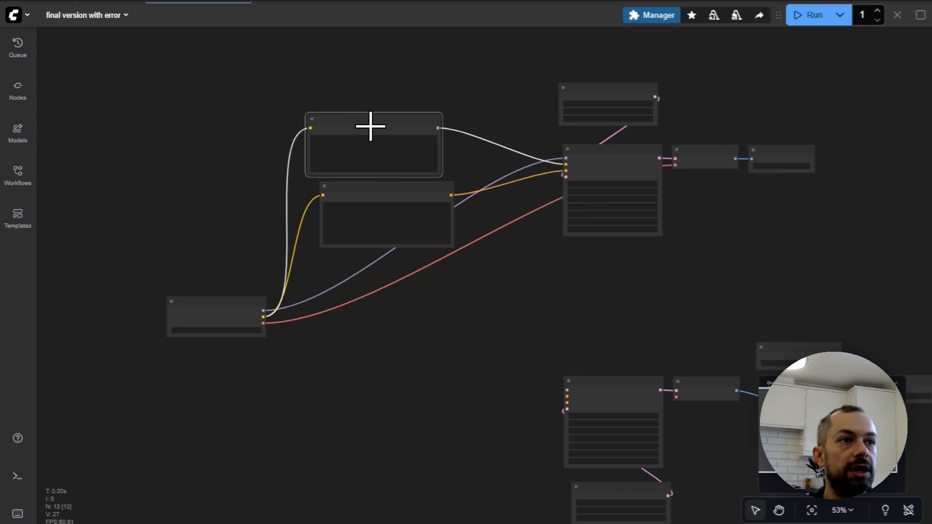
{"action": "left_click_drag", "start_coordinate": [399, 193], "coordinate": [386, 198]}
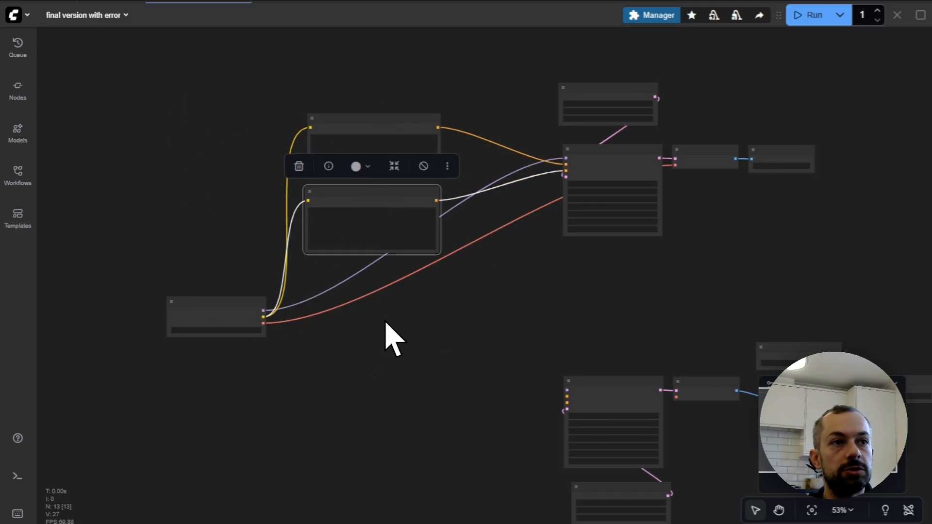
- Add a ViewComfy - Anything Inversed Switch node below the negative prompt node
{"action": "double_click", "coordinate": [402, 307]}
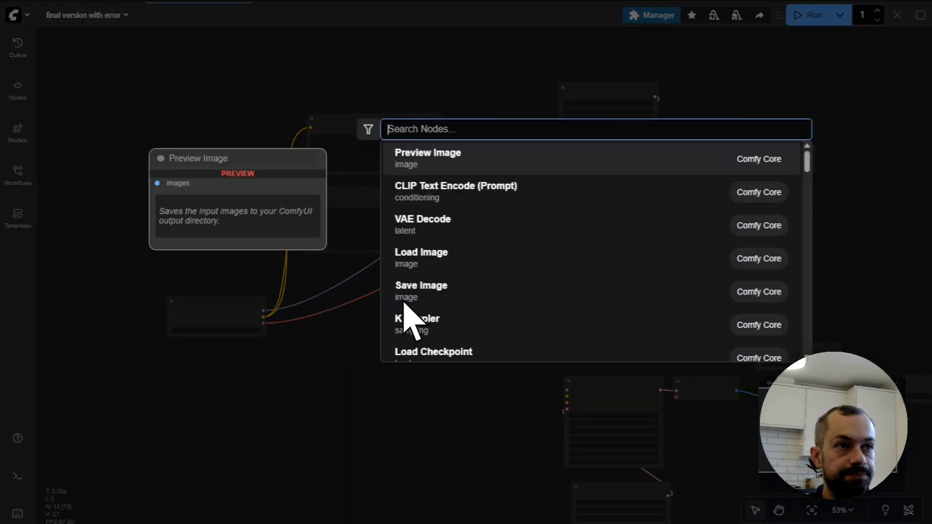
{"action": "type", "text": "viewc"}
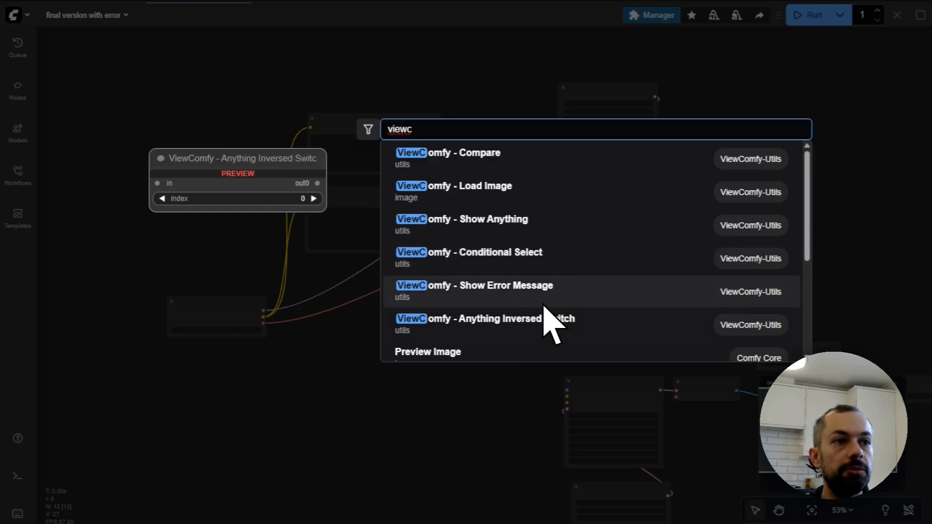
{"action": "left_click", "coordinate": [490, 323]}
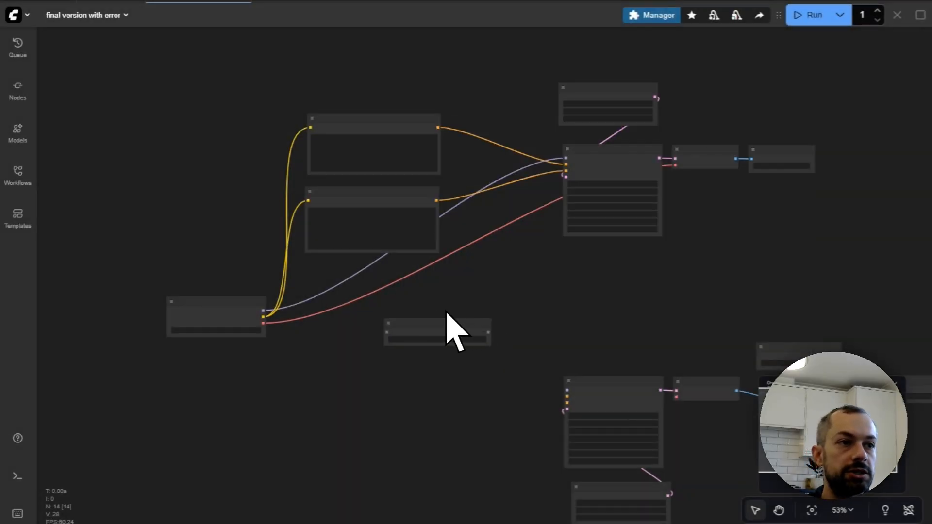
- Route the Load Checkpoint model output into the inversed switch and connect its out0 to the first KSampler's model input
{"action": "scroll", "coordinate": [427, 325], "scroll_direction": "up", "scroll_amount": 4}
{"action": "left_click_drag", "start_coordinate": [195, 309], "coordinate": [347, 324]}
{"action": "scroll", "coordinate": [607, 298], "scroll_direction": "down", "scroll_amount": 2}
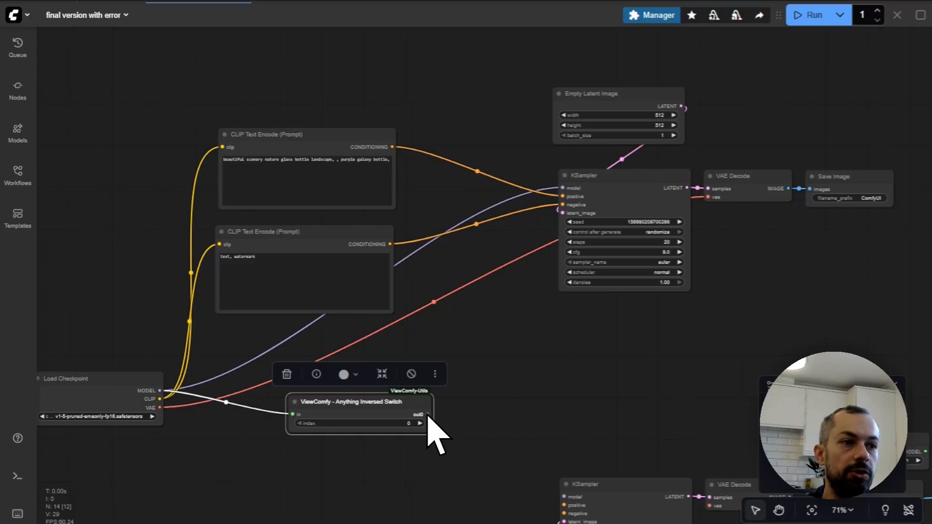
{"action": "left_click_drag", "start_coordinate": [427, 414], "coordinate": [562, 190]}
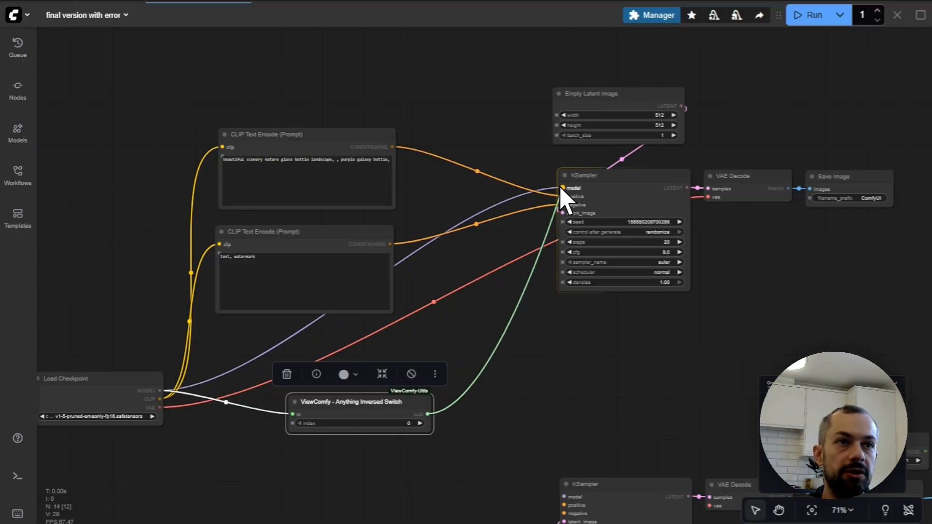
- Connect the inversed switch's out1 to the model input of the second KSampler
{"action": "left_click_drag", "start_coordinate": [531, 427], "coordinate": [499, 363]}
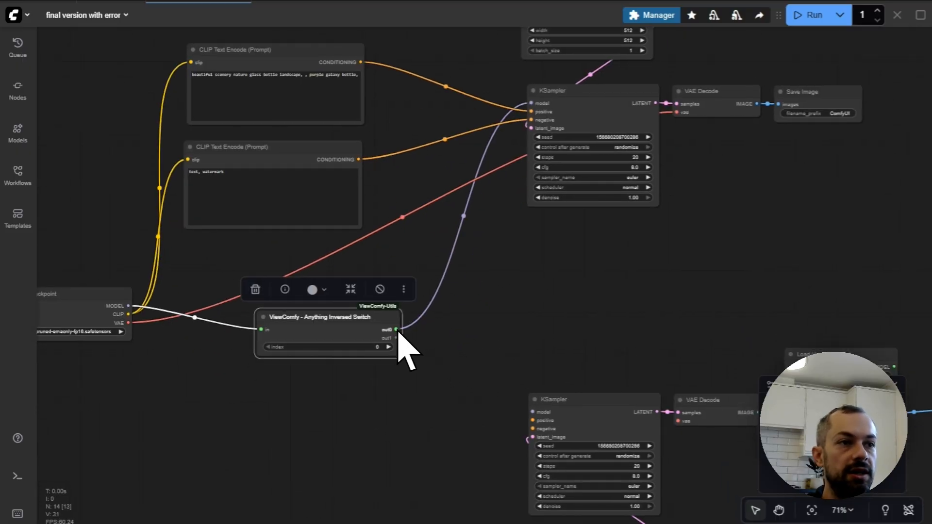
{"action": "left_click_drag", "start_coordinate": [396, 338], "coordinate": [532, 412]}
{"action": "scroll", "coordinate": [536, 335], "scroll_direction": "up", "scroll_amount": 1}
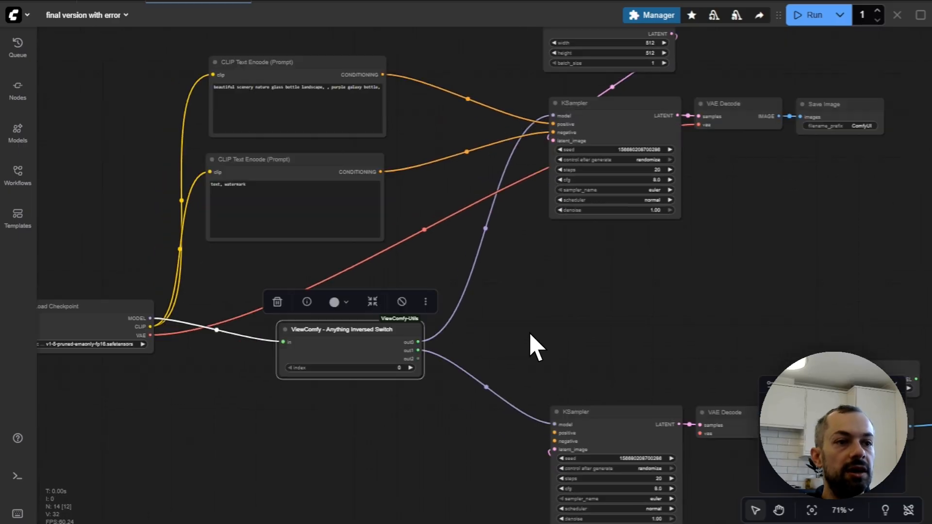
{"action": "scroll", "coordinate": [514, 340], "scroll_direction": "down", "scroll_amount": 2}
{"action": "scroll", "coordinate": [499, 326], "scroll_direction": "up", "scroll_amount": 2}
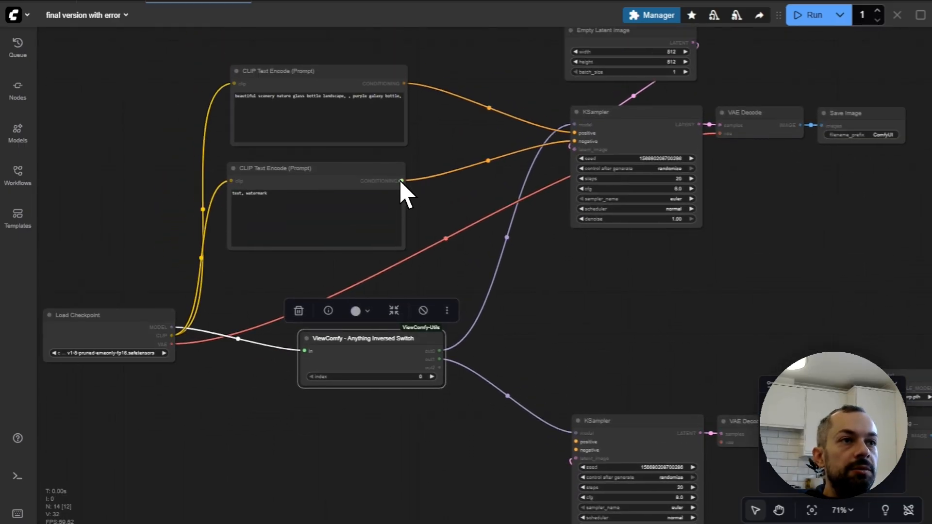
- Connect the negative and positive CLIP Text Encode conditioning outputs to the matching inputs of the second KSampler
{"action": "left_click_drag", "start_coordinate": [402, 181], "coordinate": [573, 450]}
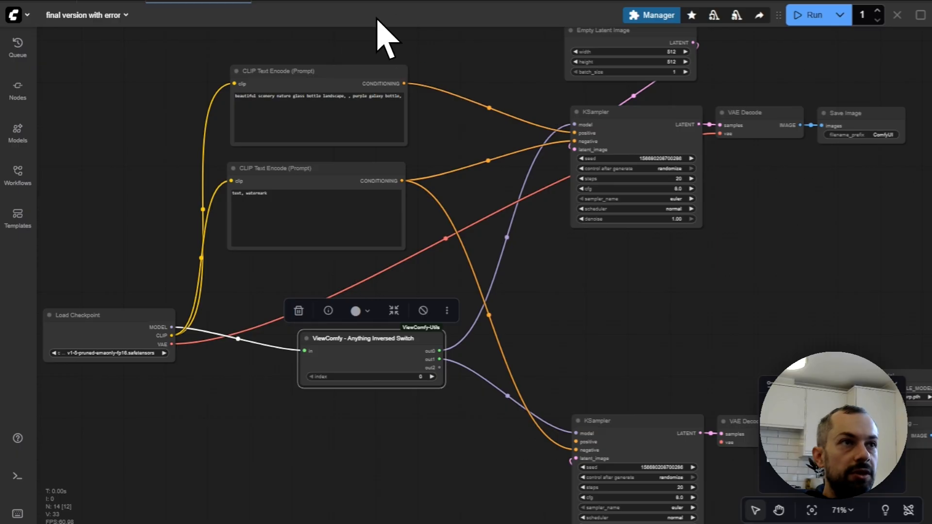
{"action": "left_click_drag", "start_coordinate": [404, 84], "coordinate": [576, 441]}
{"action": "left_click", "coordinate": [597, 403]}
- Tidy the layout by repositioning the Load Checkpoint node, both CLIP Text Encode nodes and the inversed switch in front of the KSamplers
{"action": "left_click_drag", "start_coordinate": [409, 337], "coordinate": [367, 332]}
{"action": "left_click", "coordinate": [240, 427]}
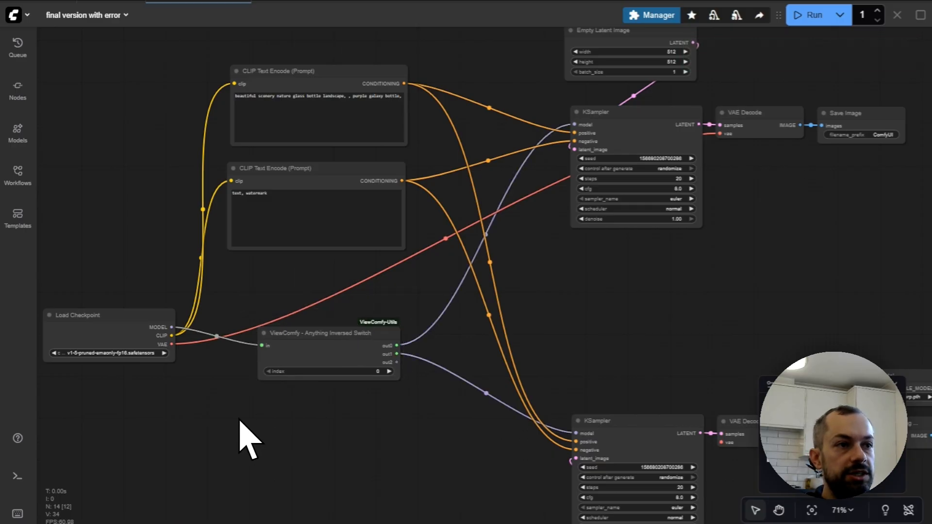
{"action": "left_click_drag", "start_coordinate": [198, 400], "coordinate": [215, 437]}
{"action": "left_click_drag", "start_coordinate": [151, 358], "coordinate": [171, 321]}
{"action": "left_click_drag", "start_coordinate": [321, 124], "coordinate": [351, 127]}
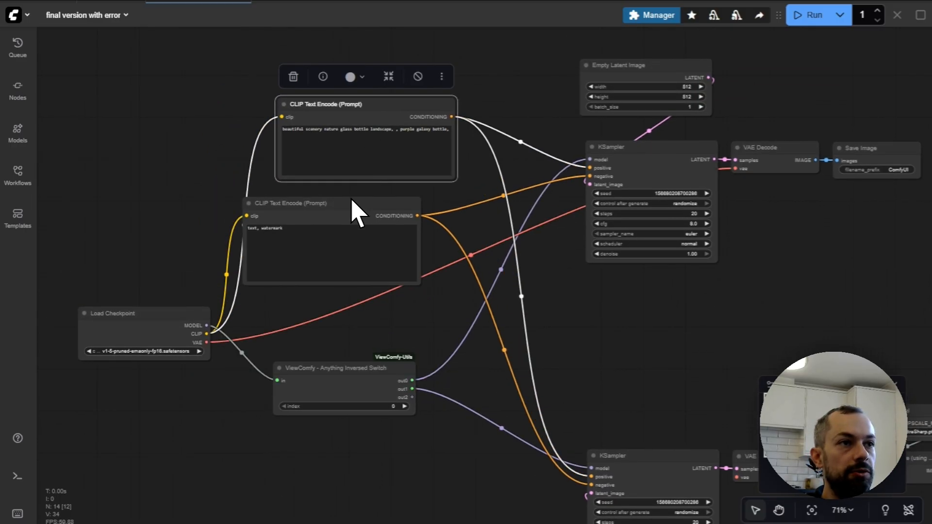
{"action": "left_click_drag", "start_coordinate": [350, 200], "coordinate": [365, 195]}
{"action": "left_click_drag", "start_coordinate": [375, 373], "coordinate": [377, 364]}
{"action": "left_click", "coordinate": [540, 365]}
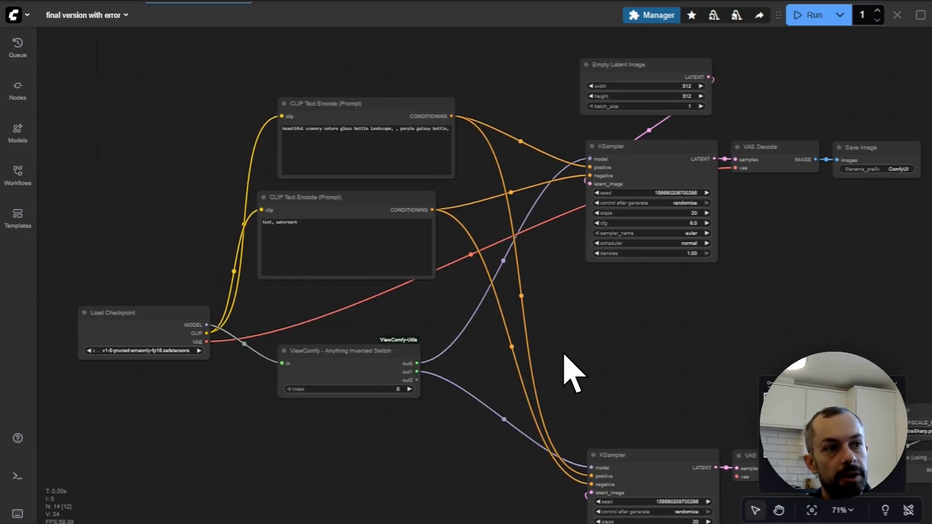
{"action": "left_click_drag", "start_coordinate": [354, 362], "coordinate": [373, 336]}
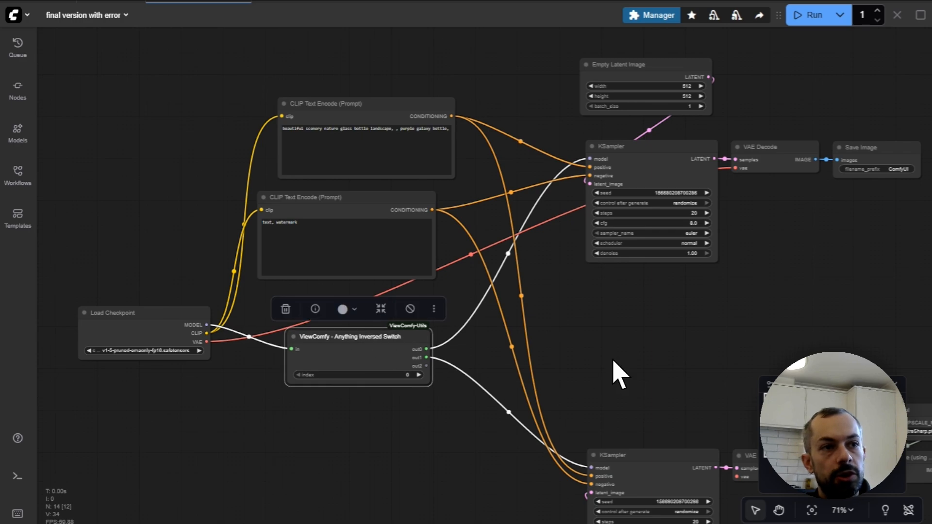
- Examine how the switch's out0 and out1 route to the plain KSampler branch and the upscaler branch
{"action": "left_click_drag", "start_coordinate": [629, 363], "coordinate": [528, 346]}
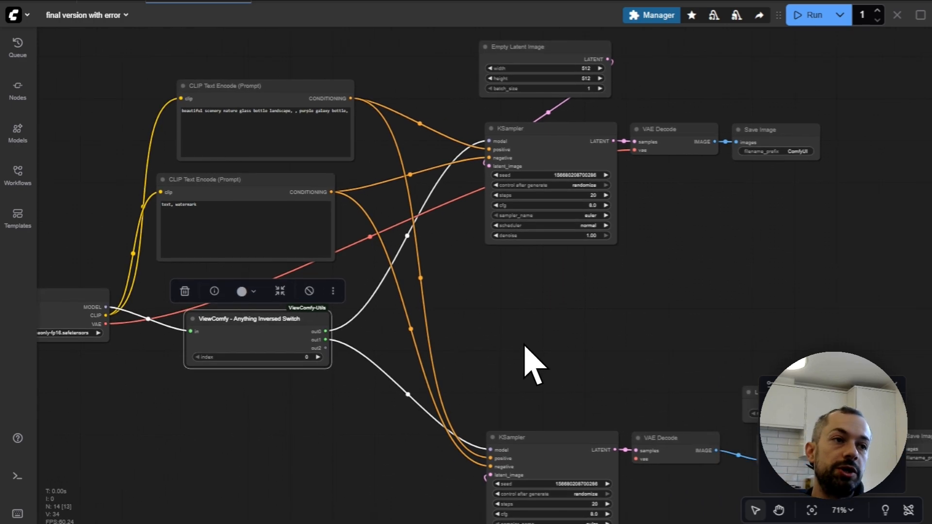
{"action": "left_click", "coordinate": [525, 346]}
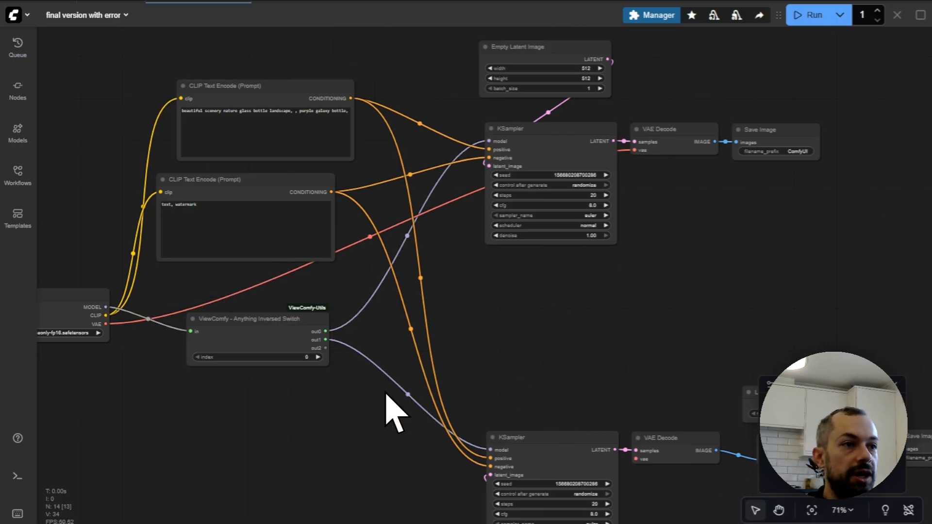
{"action": "scroll", "coordinate": [313, 347], "scroll_direction": "up", "scroll_amount": 1}
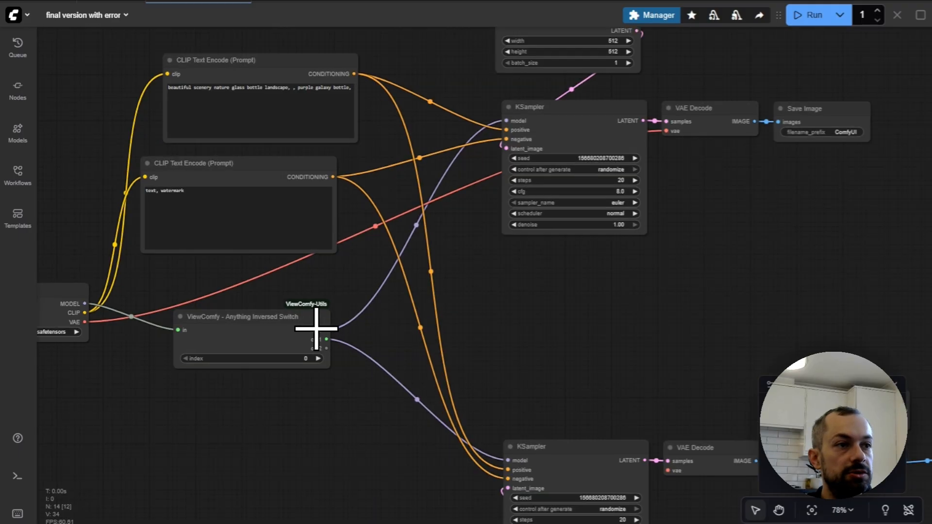
{"action": "scroll", "coordinate": [313, 335], "scroll_direction": "up", "scroll_amount": 1}
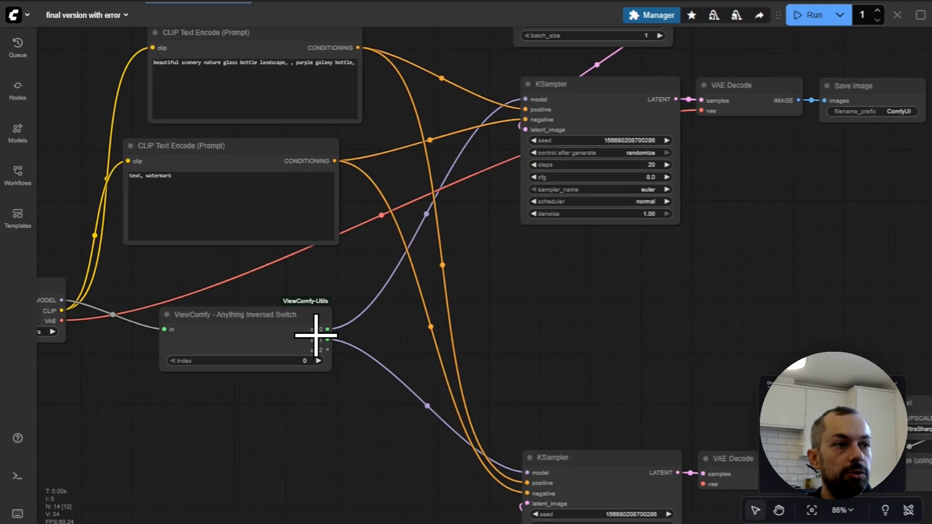
{"action": "left_click_drag", "start_coordinate": [415, 285], "coordinate": [425, 360]}
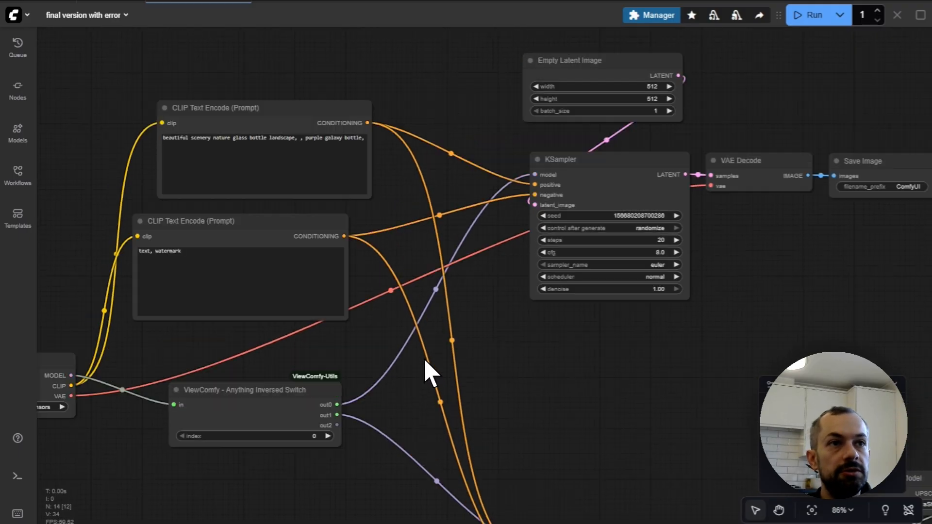
{"action": "scroll", "coordinate": [429, 363], "scroll_direction": "down", "scroll_amount": 3}
{"action": "left_click_drag", "start_coordinate": [549, 374], "coordinate": [455, 346]}
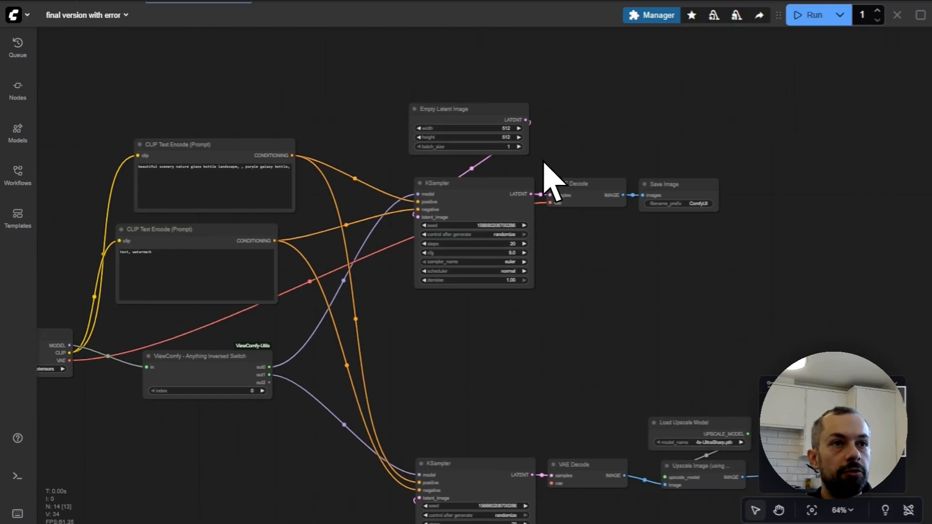
{"action": "left_click_drag", "start_coordinate": [543, 423], "coordinate": [451, 284]}
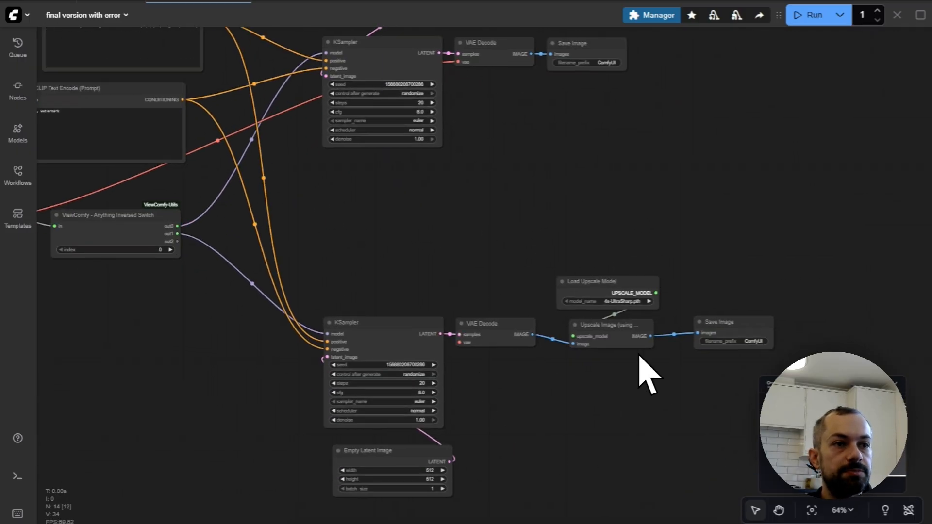
{"action": "left_click_drag", "start_coordinate": [549, 443], "coordinate": [601, 480]}
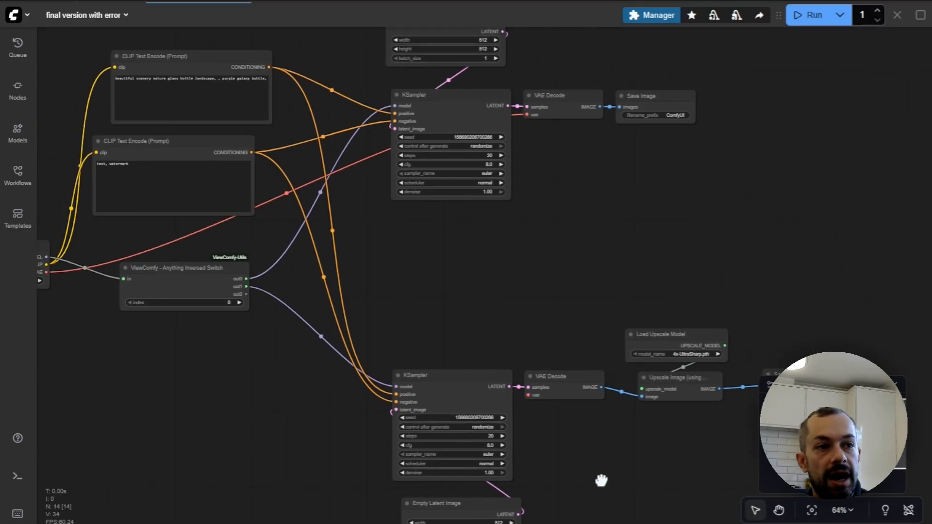
{"action": "left_click_drag", "start_coordinate": [422, 298], "coordinate": [446, 268]}
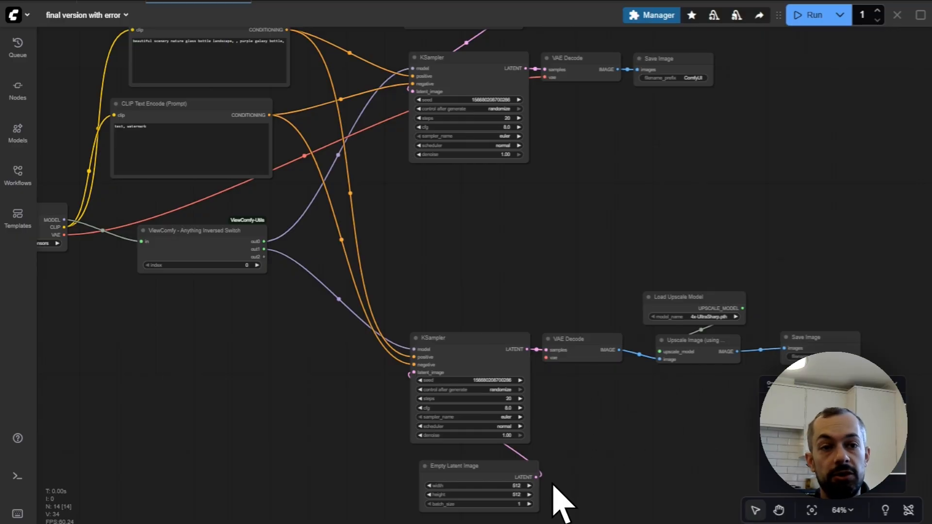
{"action": "left_click_drag", "start_coordinate": [541, 460], "coordinate": [731, 508]}
{"action": "scroll", "coordinate": [434, 411], "scroll_direction": "down", "scroll_amount": 1}
{"action": "left_click_drag", "start_coordinate": [474, 384], "coordinate": [427, 409]}
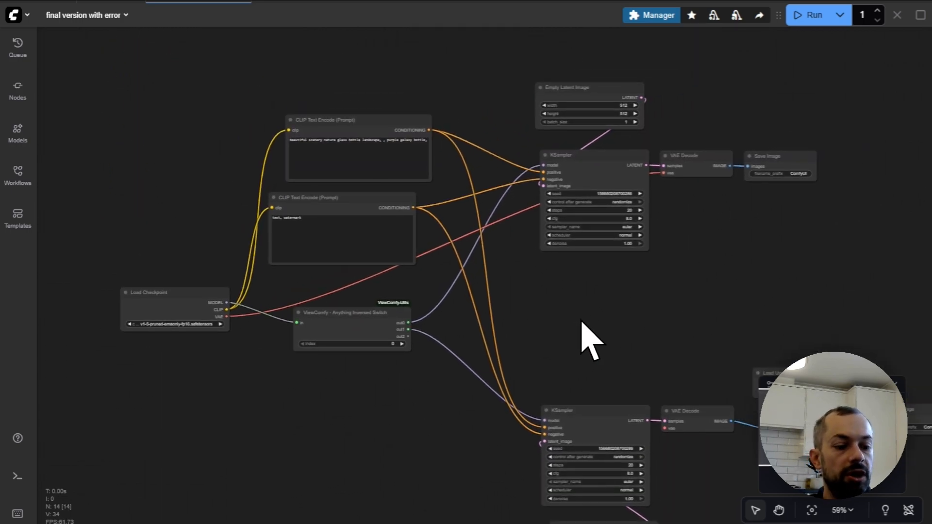
- Run the workflow with the inversed switch index at 0 to test the branch without the upscaler
{"action": "scroll", "coordinate": [582, 322], "scroll_direction": "down", "scroll_amount": 2}
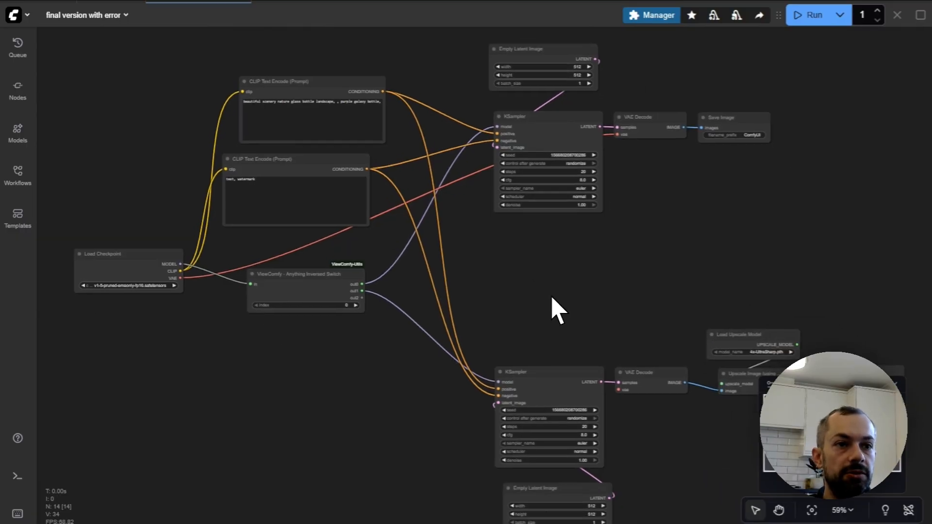
{"action": "key", "text": "ctrl+Return"}
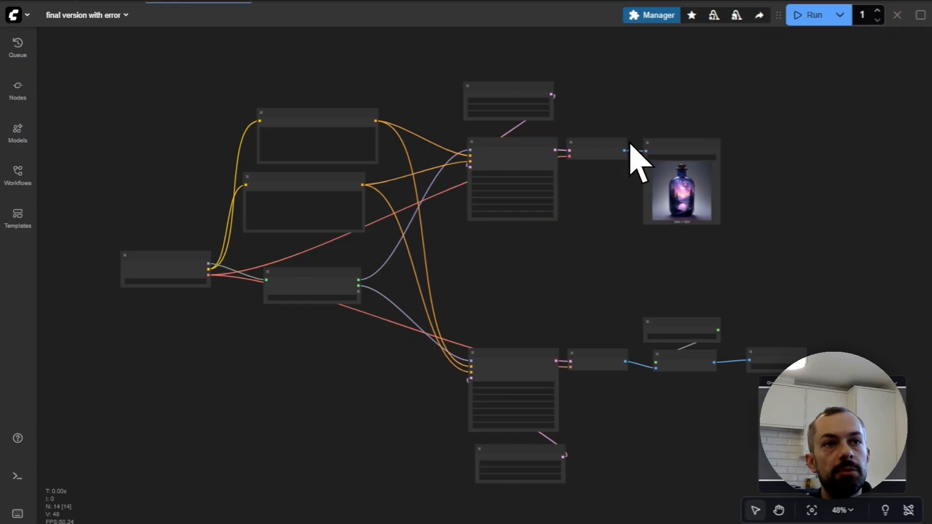
{"action": "left_click_drag", "start_coordinate": [595, 297], "coordinate": [525, 262]}
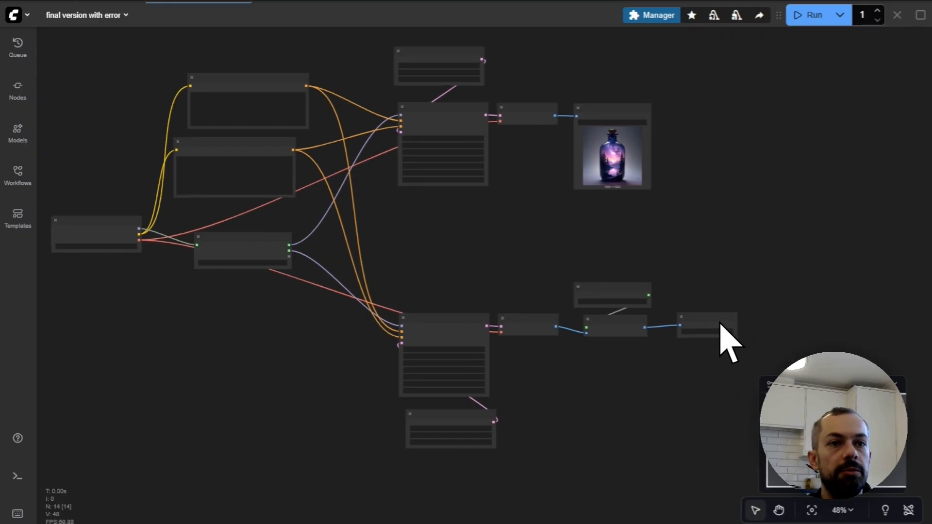
- Set the inversed switch index to 1 and run the workflow to test the upscaler branch
{"action": "left_click", "coordinate": [266, 264]}
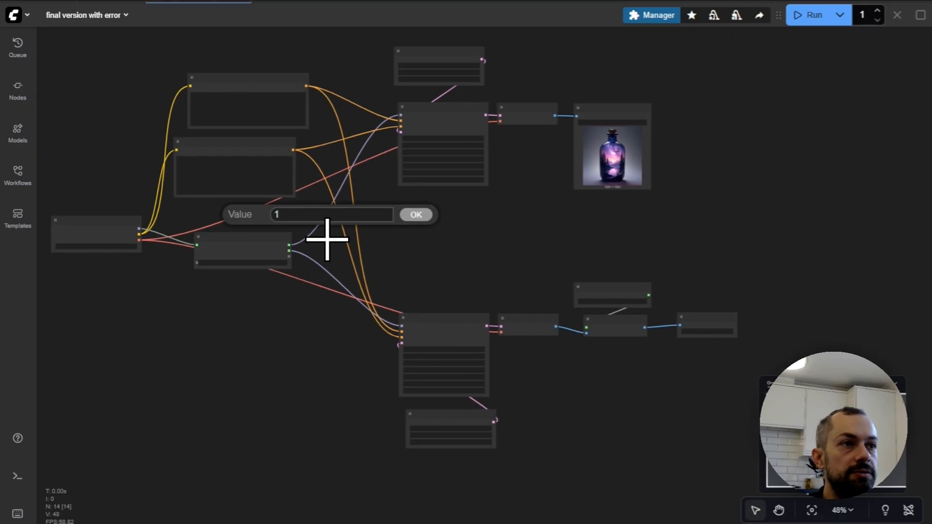
{"action": "left_click", "coordinate": [418, 216]}
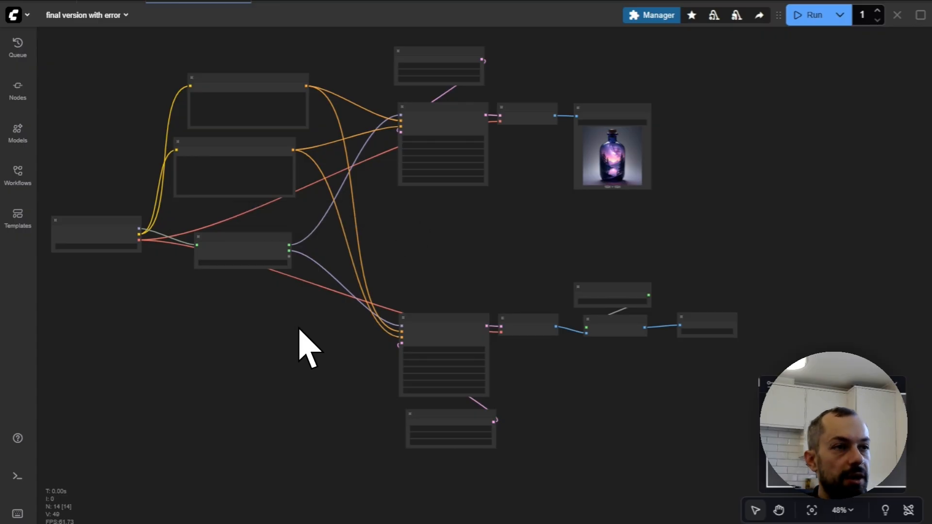
{"action": "key", "text": "ctrl+Return"}
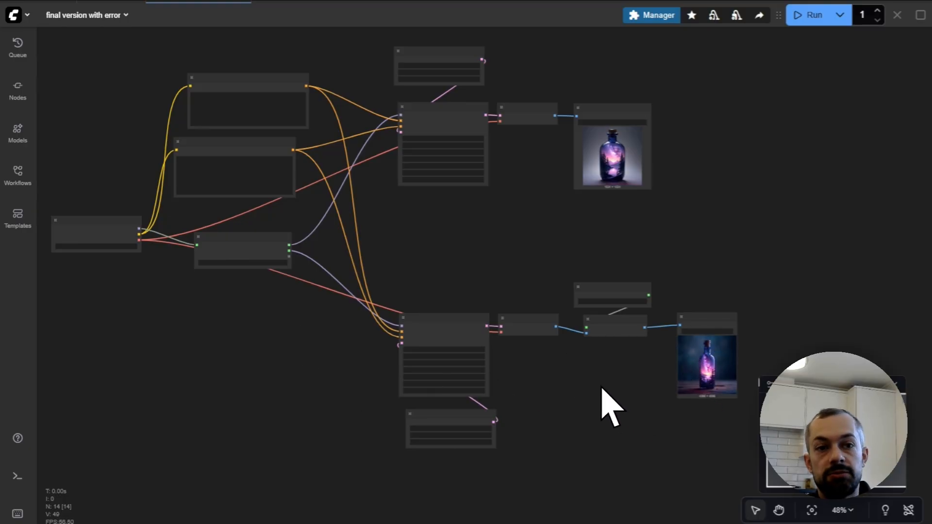
{"action": "left_click_drag", "start_coordinate": [443, 249], "coordinate": [477, 255]}
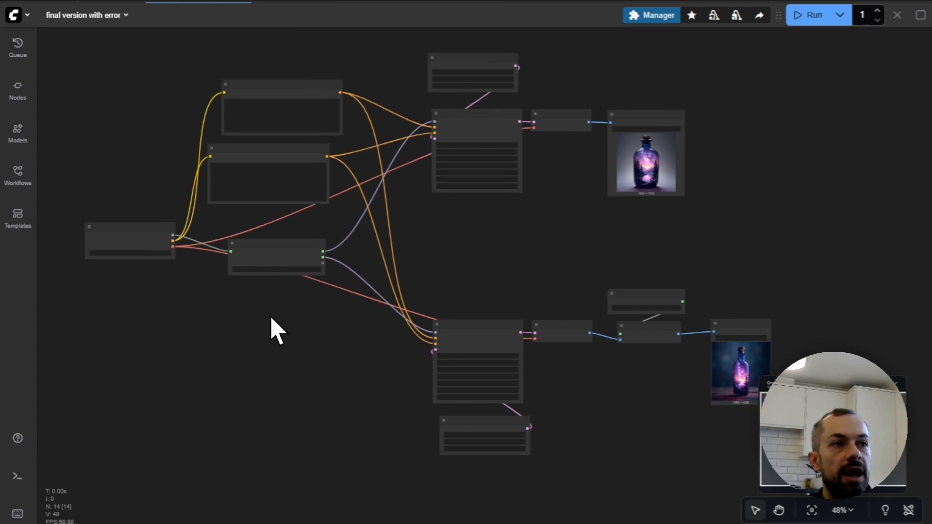
- Export the workflow in API format under the filename "final version with error"
{"action": "left_click_drag", "start_coordinate": [274, 330], "coordinate": [406, 371]}
{"action": "scroll", "coordinate": [409, 378], "scroll_direction": "up", "scroll_amount": 4}
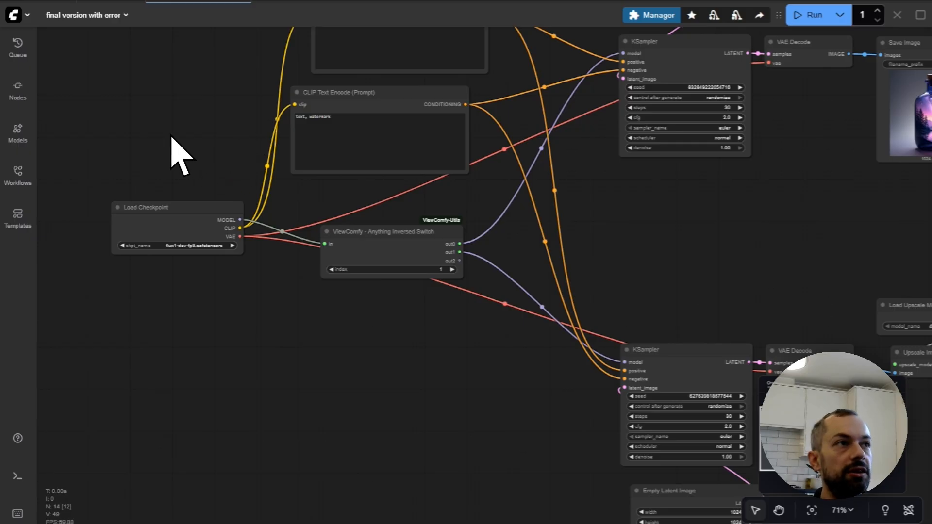
{"action": "left_click", "coordinate": [24, 15]}
{"action": "mouse_move", "coordinate": [68, 73]}
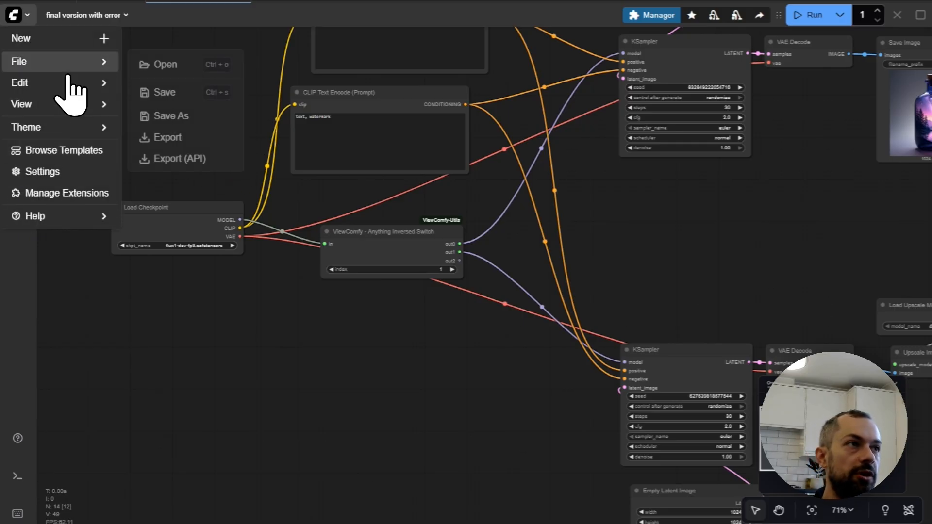
{"action": "left_click", "coordinate": [221, 159]}
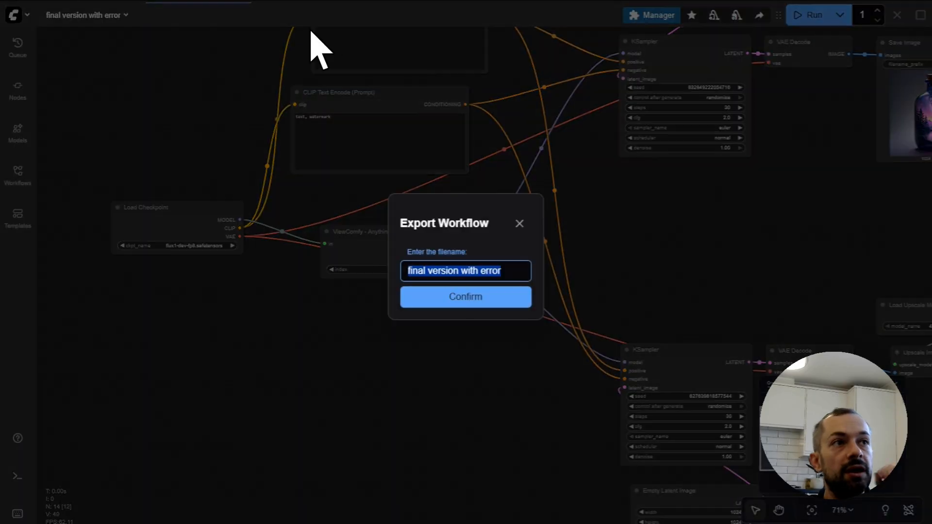
{"action": "left_click", "coordinate": [478, 292]}
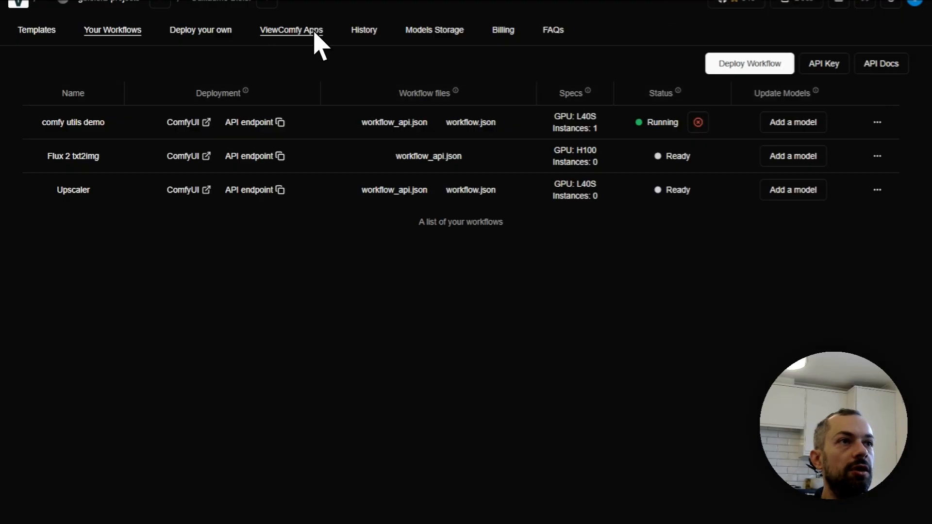
- From the ViewComfy Apps page of the dashboard, open the App Editor and load the exported file "final version with error (1)"
{"action": "left_click", "coordinate": [314, 30]}
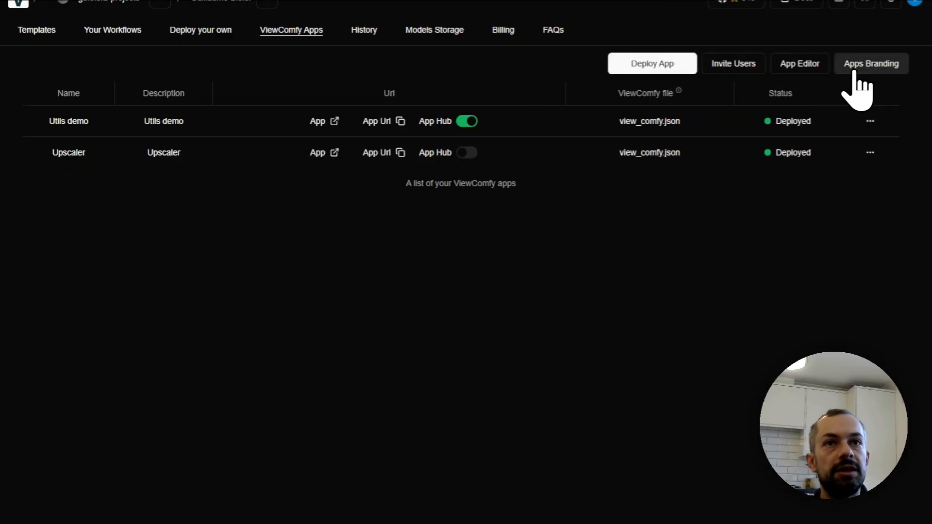
{"action": "left_click", "coordinate": [777, 68]}
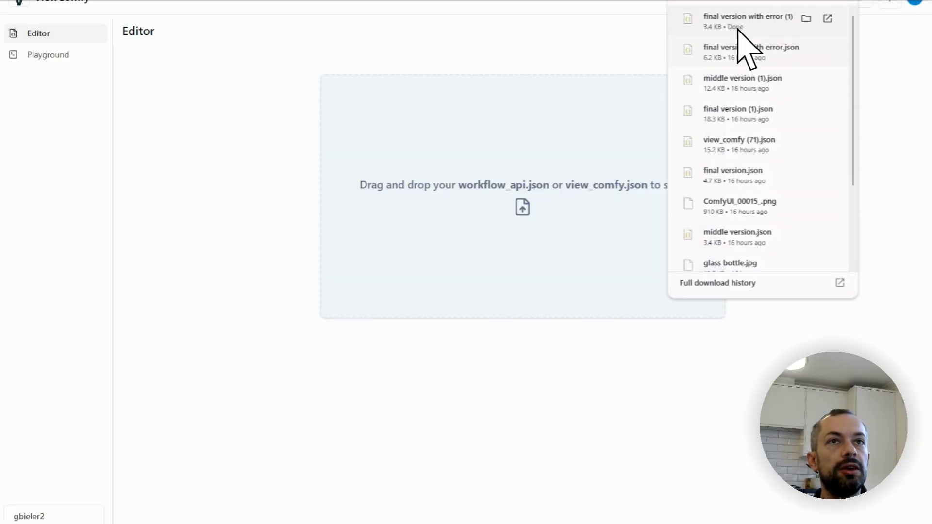
{"action": "left_click_drag", "start_coordinate": [738, 27], "coordinate": [520, 194]}
{"action": "left_click", "coordinate": [435, 504]}
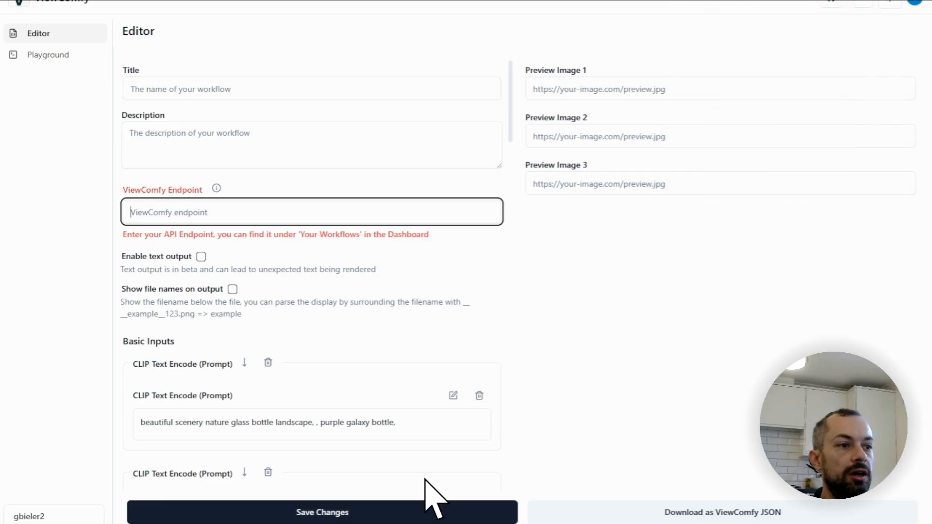
- Turn the Anything Inversed Switch's Index input into a Select with options "No upscaler" (value 0) and "with upscaler" (value 1), and save it
{"action": "scroll", "coordinate": [291, 281], "scroll_direction": "down", "scroll_amount": 10}
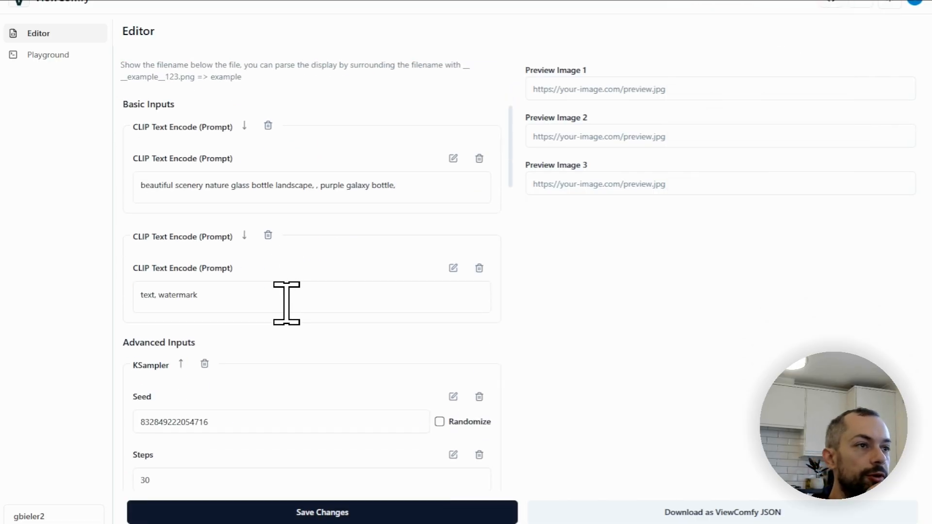
{"action": "scroll", "coordinate": [280, 311], "scroll_direction": "down", "scroll_amount": 11}
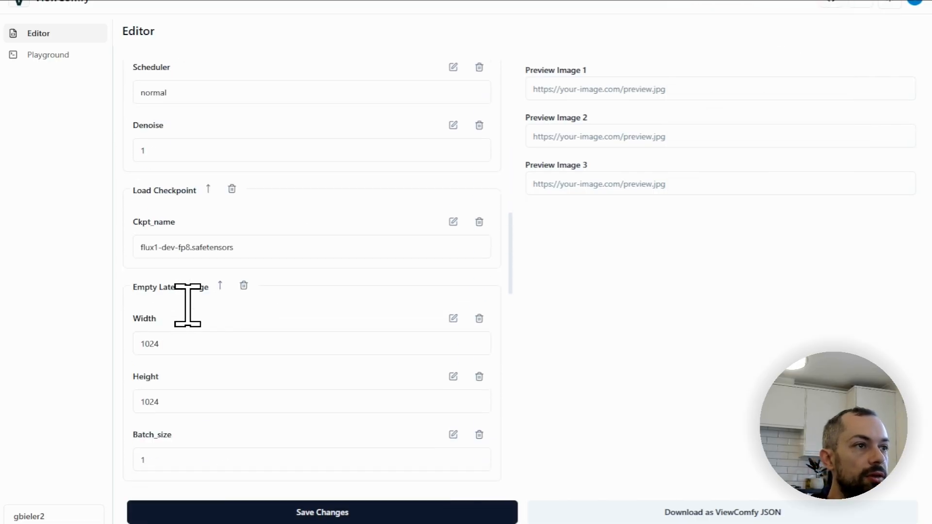
{"action": "scroll", "coordinate": [187, 305], "scroll_direction": "down", "scroll_amount": 10}
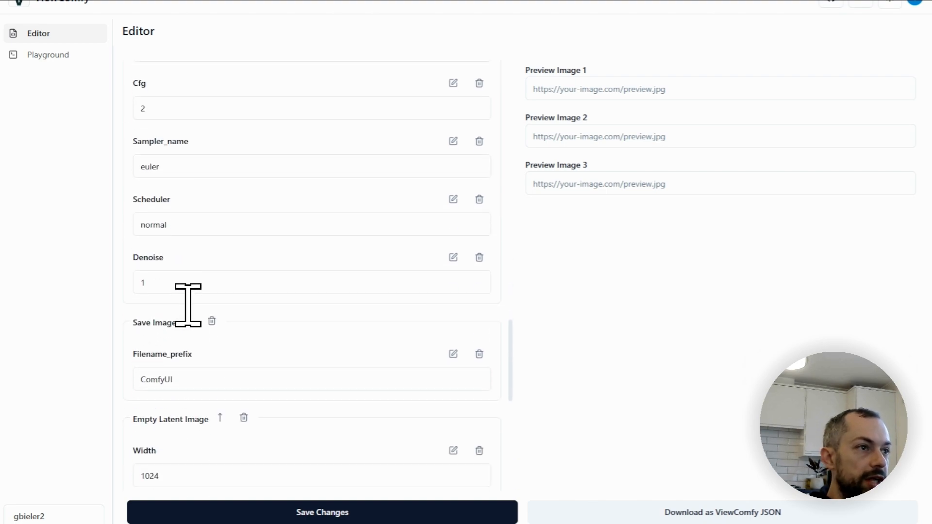
{"action": "scroll", "coordinate": [180, 262], "scroll_direction": "down", "scroll_amount": 5}
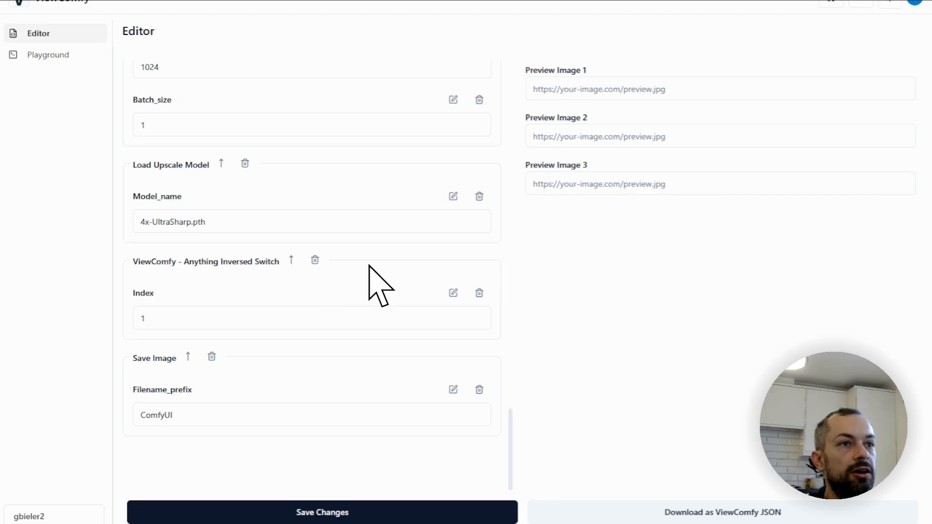
{"action": "left_click", "coordinate": [453, 293]}
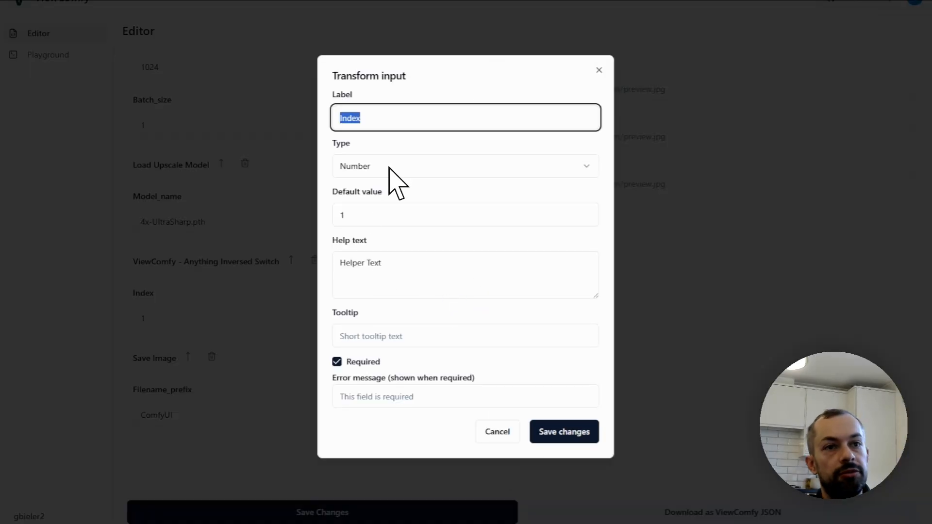
{"action": "left_click", "coordinate": [389, 167]}
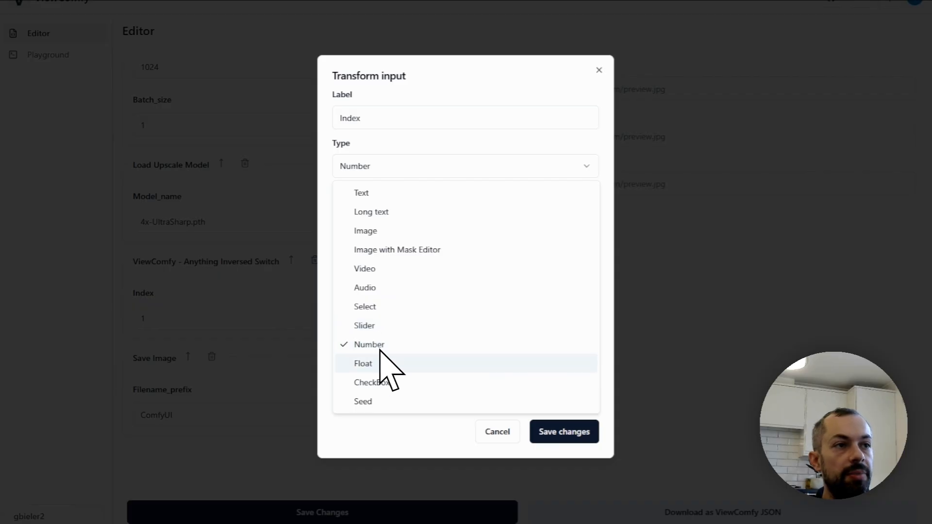
{"action": "left_click", "coordinate": [377, 308]}
{"action": "left_click", "coordinate": [429, 163]}
{"action": "left_click_drag", "start_coordinate": [428, 164], "coordinate": [336, 170]}
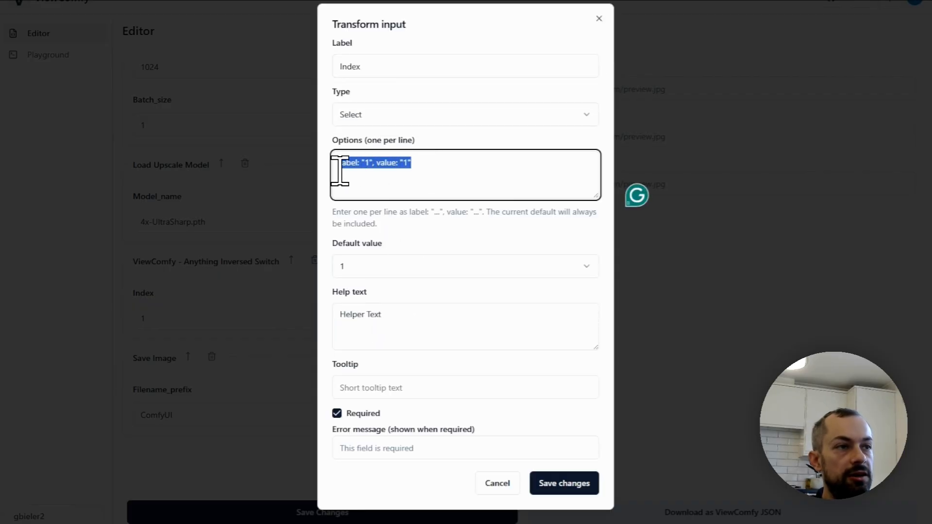
{"action": "key", "text": "Right"}
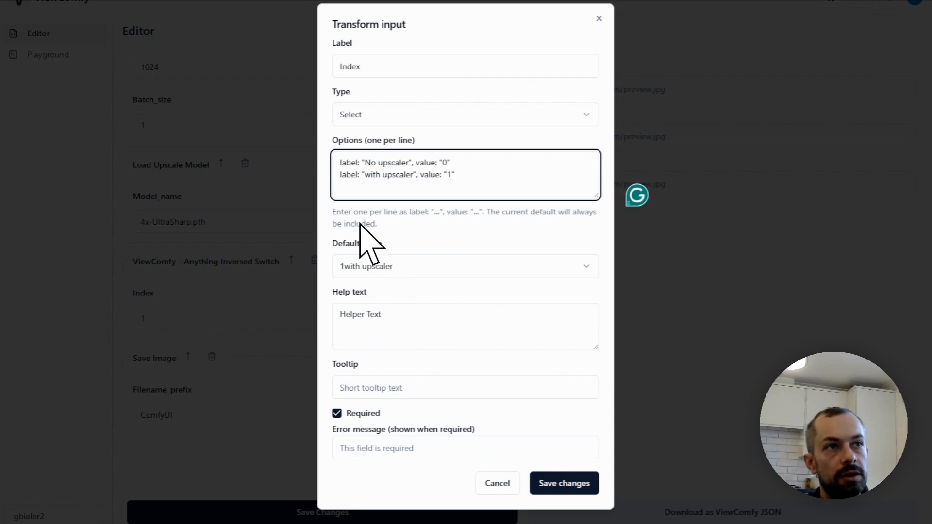
{"action": "left_click", "coordinate": [572, 483]}
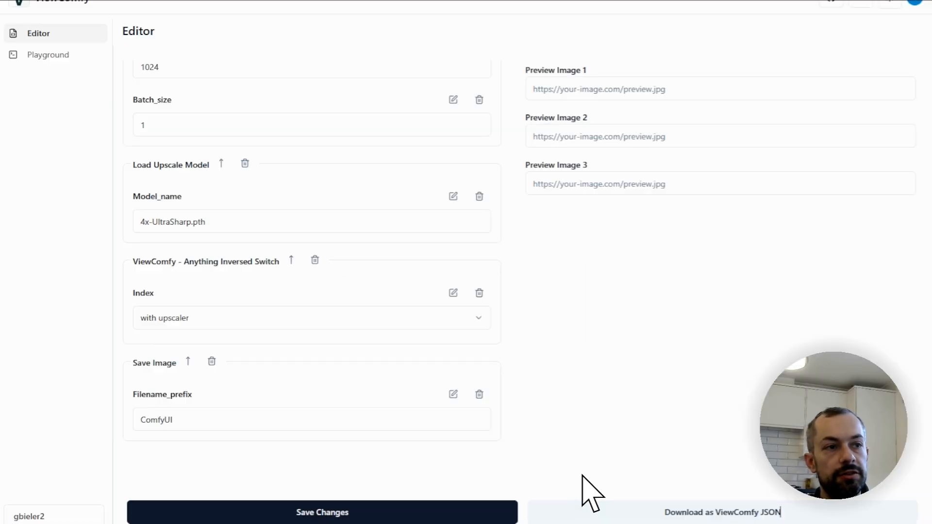
- Check the choices offered by the switch's Index dropdown, and try to save the app changes in the editor
{"action": "left_click", "coordinate": [456, 318]}
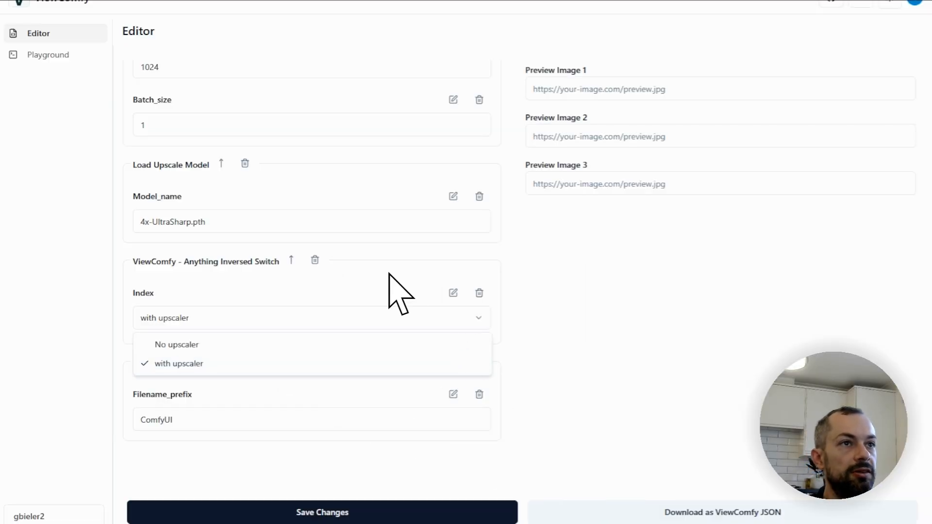
{"action": "left_click", "coordinate": [490, 285]}
{"action": "scroll", "coordinate": [422, 393], "scroll_direction": "up", "scroll_amount": 3}
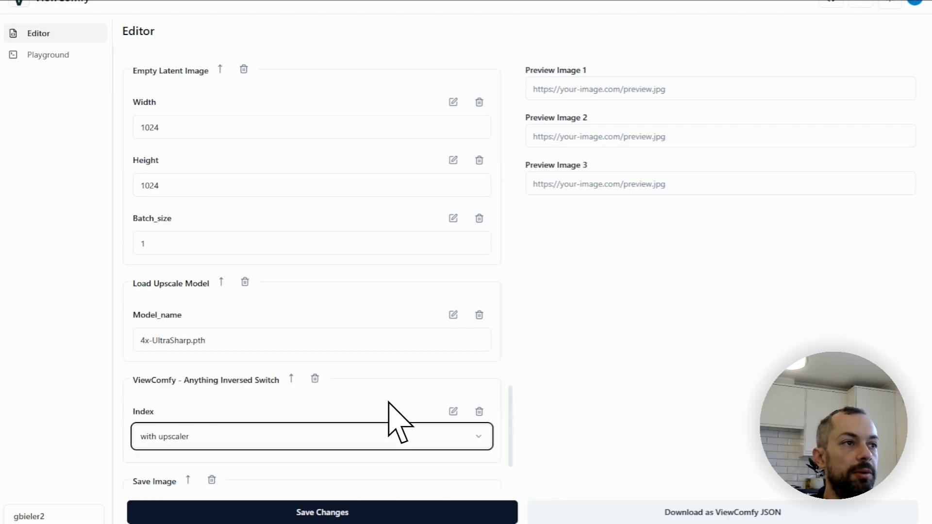
{"action": "scroll", "coordinate": [374, 431], "scroll_direction": "down", "scroll_amount": 1}
{"action": "left_click", "coordinate": [301, 515]}
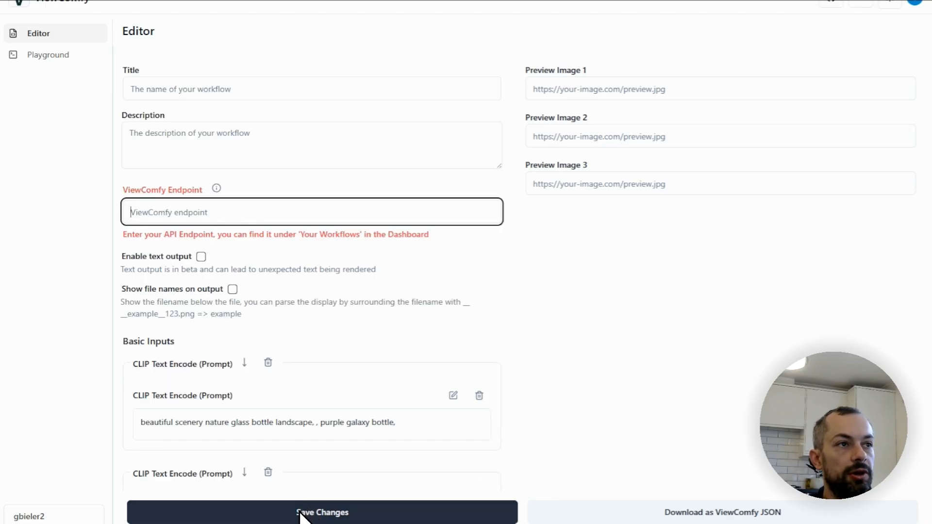
{"action": "scroll", "coordinate": [376, 427], "scroll_direction": "down", "scroll_amount": 7}
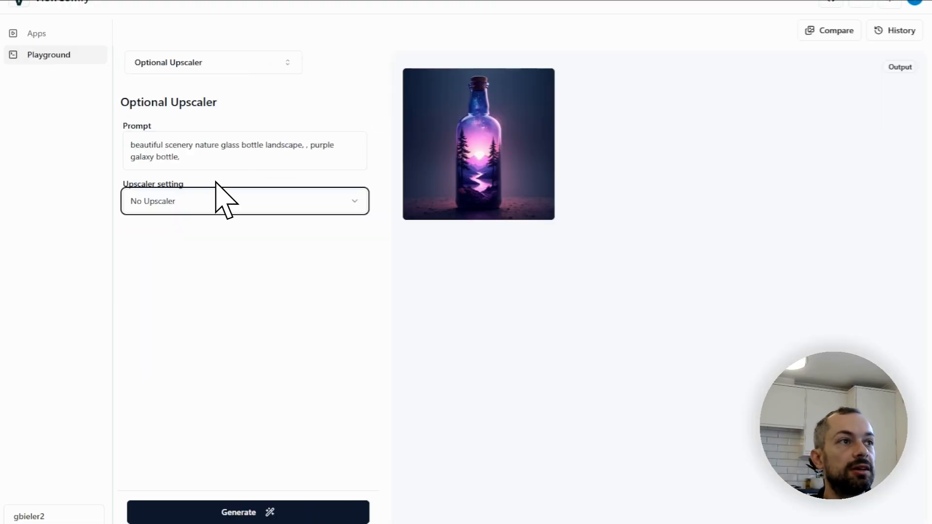
- In the Optional Upscaler app in the Playground, examine the Upscaler setting choices and compare them with the switch in the ComfyUI workflow
{"action": "left_click", "coordinate": [216, 200]}
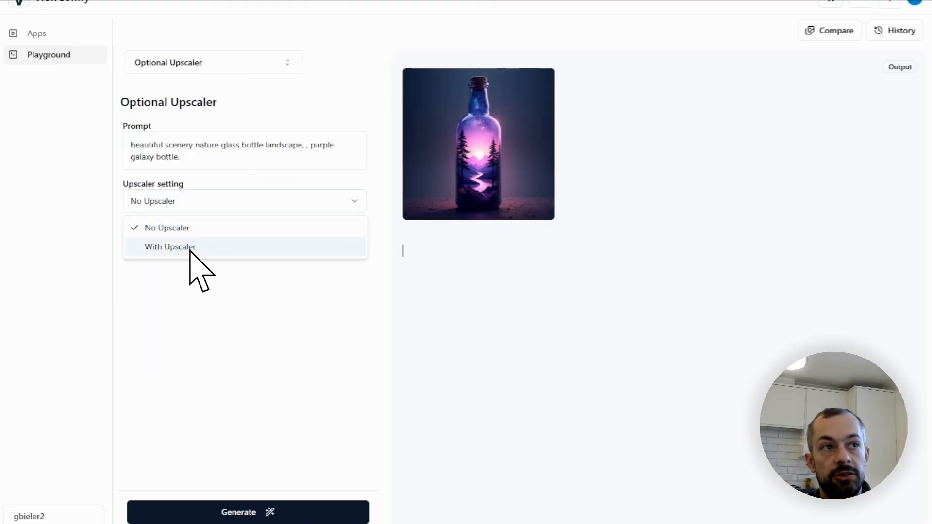
{"action": "left_click", "coordinate": [209, 320]}
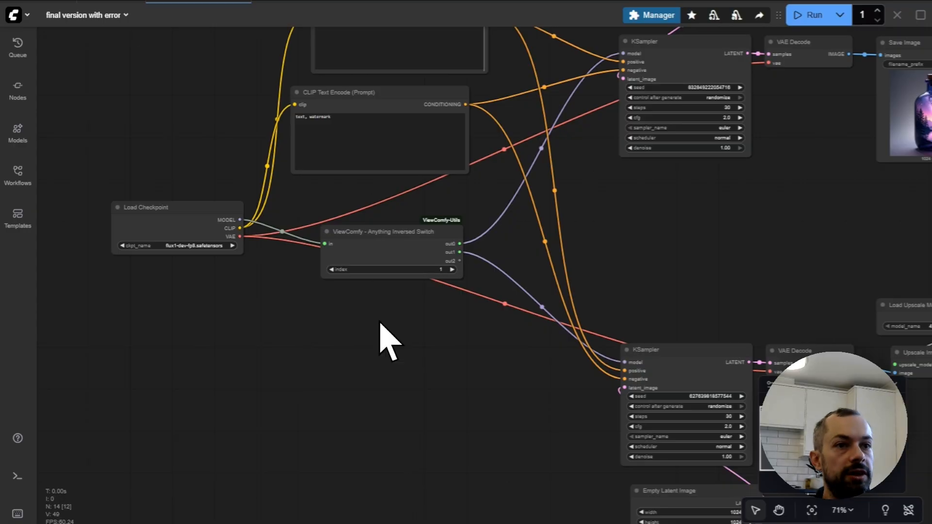
{"action": "left_click_drag", "start_coordinate": [412, 348], "coordinate": [318, 333]}
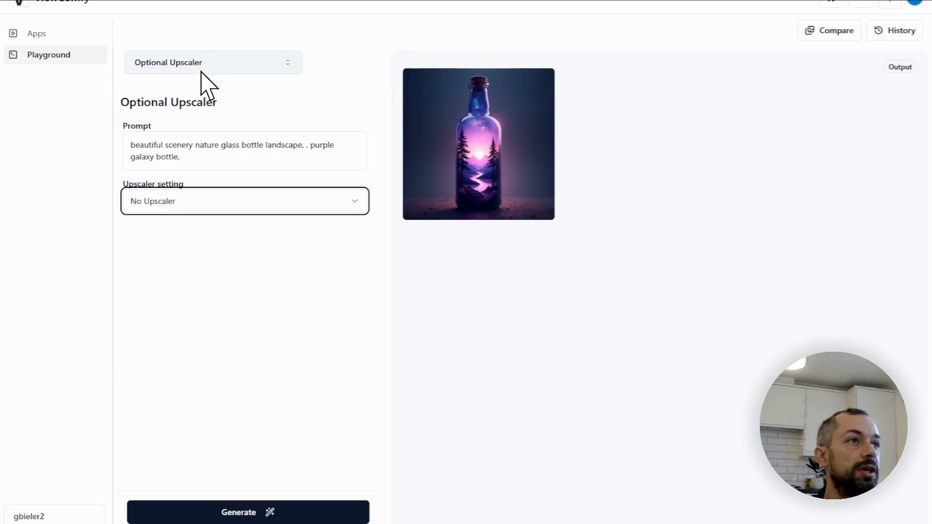
{"action": "left_click", "coordinate": [200, 68]}
{"action": "left_click", "coordinate": [187, 151]}
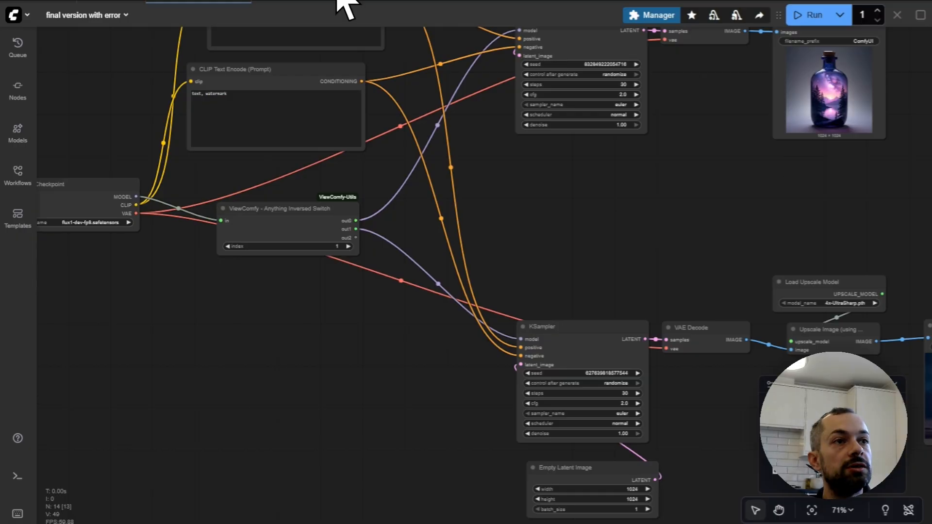
- In the ComfyUI workflow, add a ViewComfy - Load Image node and place it below the Load Checkpoint node
{"action": "scroll", "coordinate": [394, 370], "scroll_direction": "left", "scroll_amount": 5}
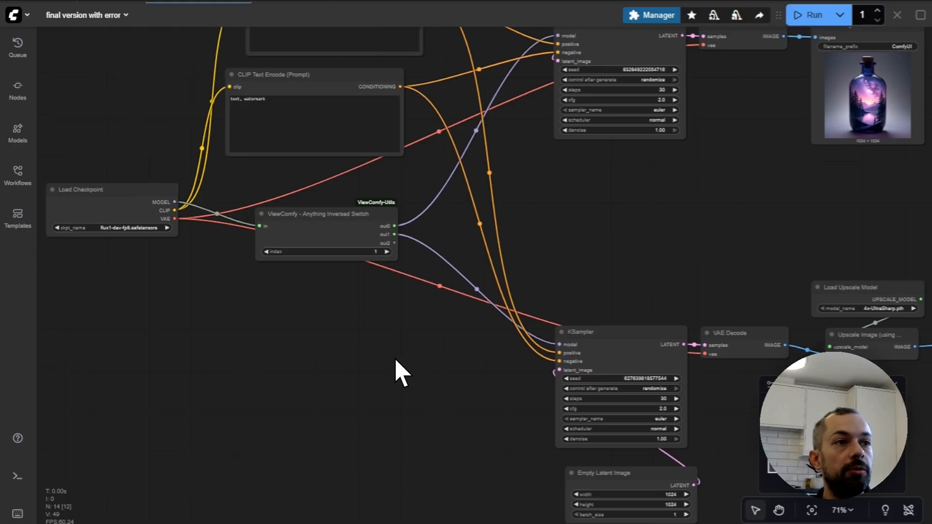
{"action": "scroll", "coordinate": [363, 377], "scroll_direction": "left", "scroll_amount": 2}
{"action": "double_click", "coordinate": [305, 376]}
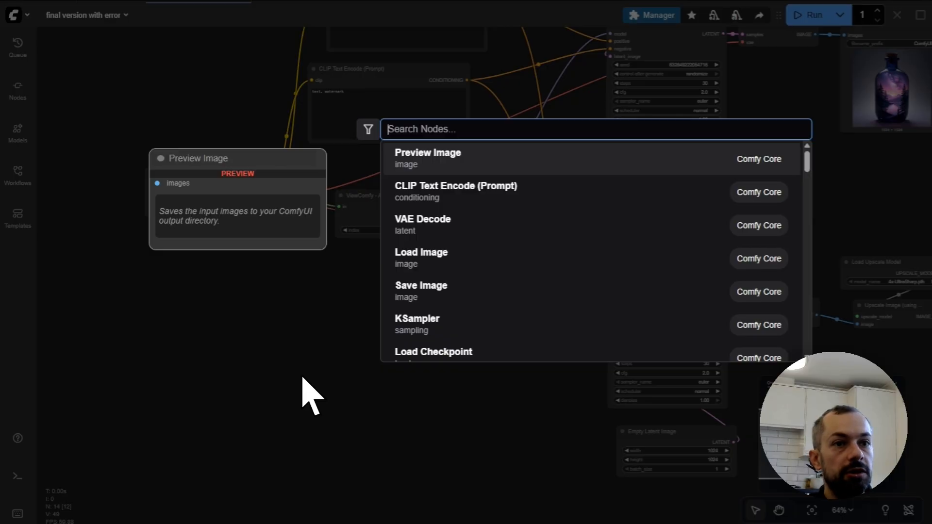
{"action": "type", "text": "loda"}
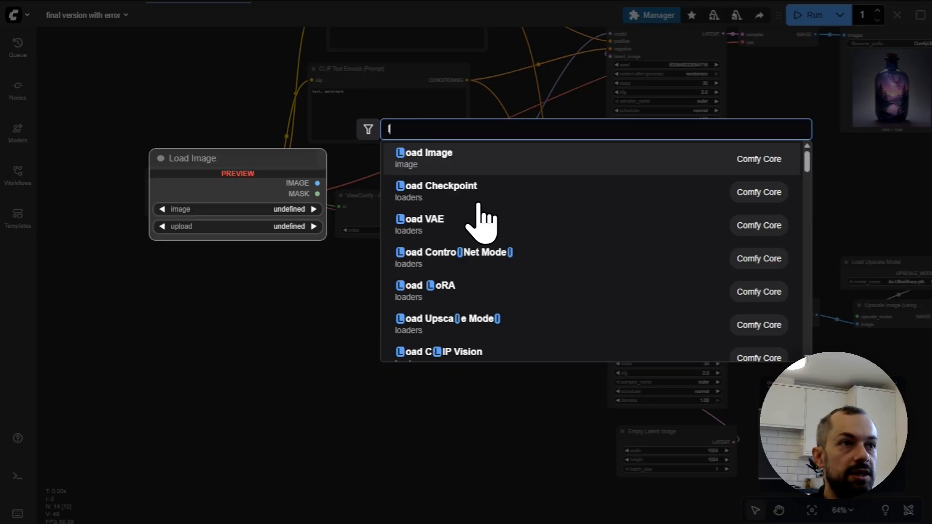
{"action": "key", "text": "BackSpace"}
{"action": "key", "text": "BackSpace"}
{"action": "key", "text": "BackSpace"}
{"action": "key", "text": "BackSpace"}
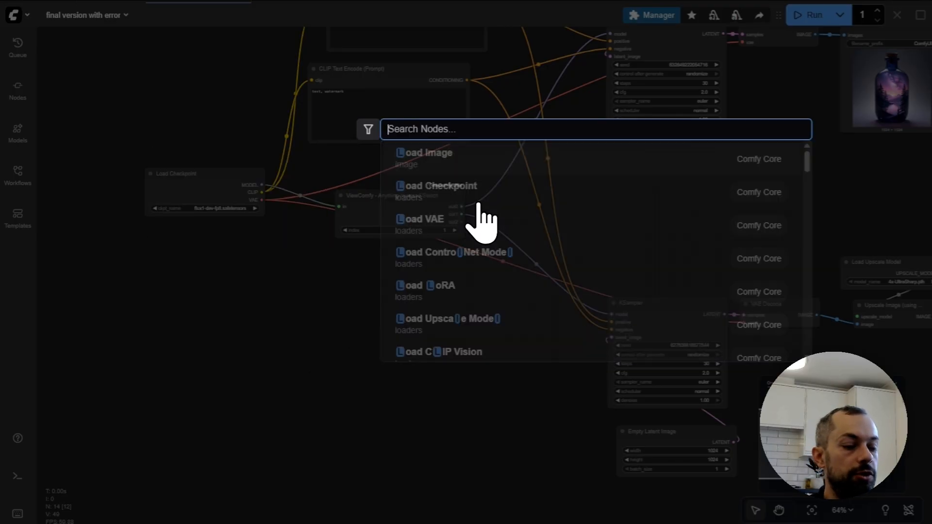
{"action": "type", "text": "viewc"}
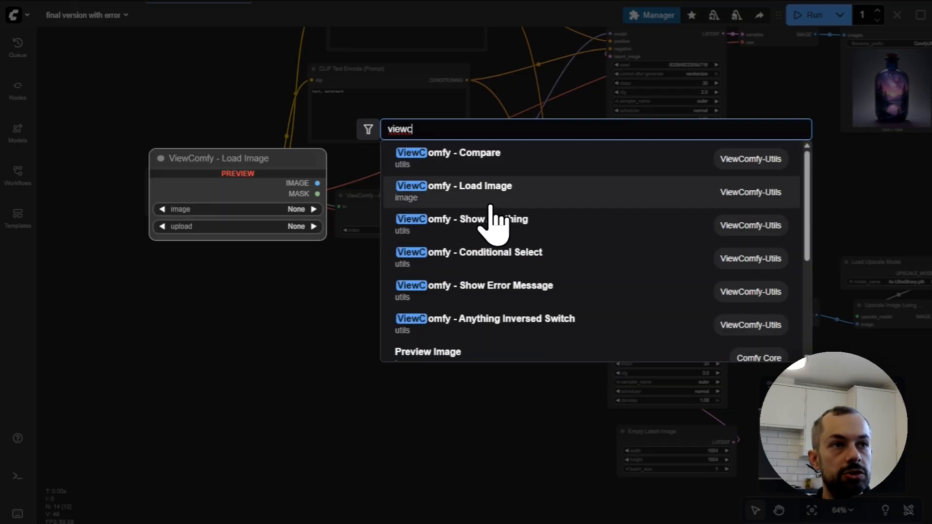
{"action": "left_click", "coordinate": [484, 194]}
{"action": "left_click_drag", "start_coordinate": [380, 370], "coordinate": [236, 359]}
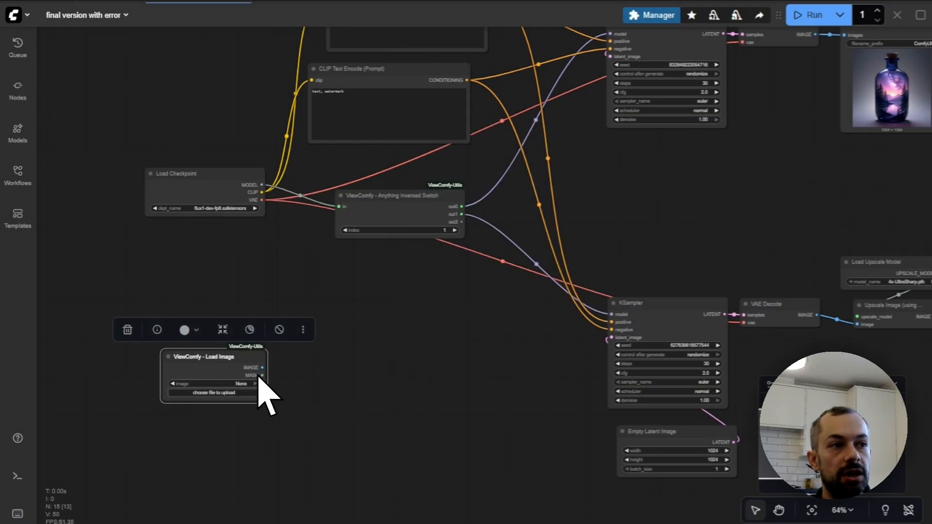
{"action": "left_click", "coordinate": [324, 403]}
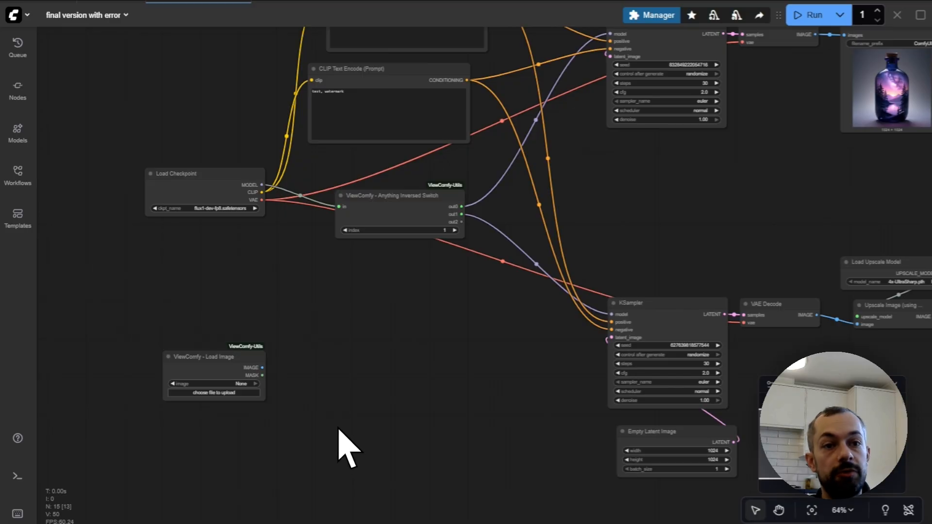
{"action": "left_click_drag", "start_coordinate": [225, 363], "coordinate": [217, 371]}
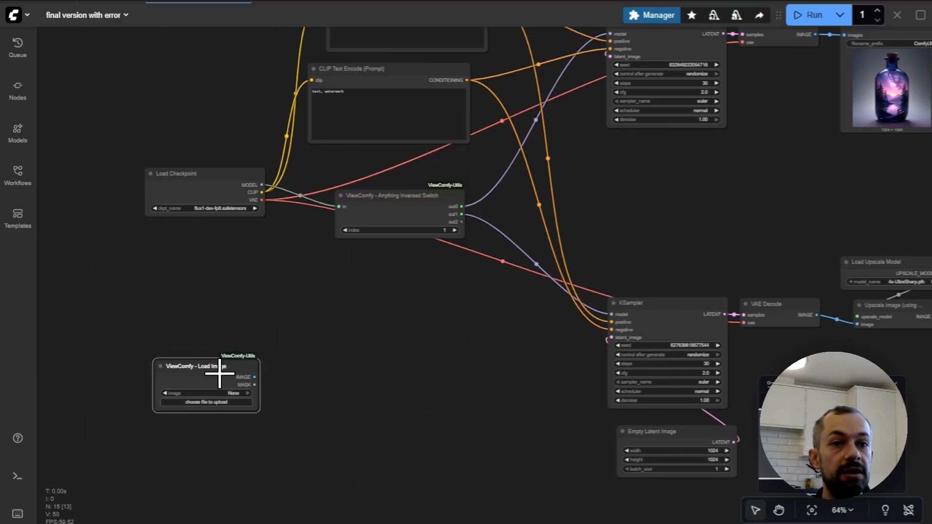
- Replace the lower KSampler's Empty Latent Image with a VAE Encode node fed by ViewComfy - Load Image and the checkpoint's VAE
{"action": "left_click", "coordinate": [356, 381]}
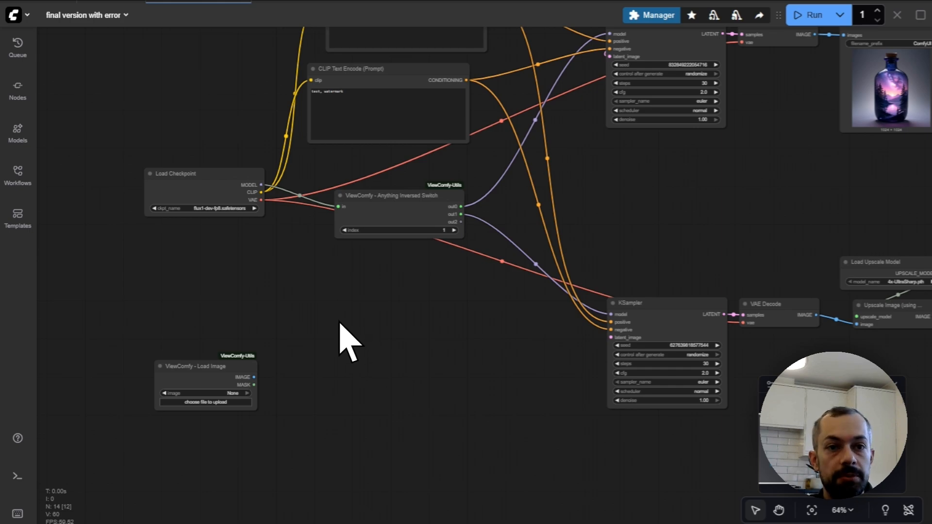
{"action": "double_click", "coordinate": [337, 322]}
{"action": "type", "text": "va"}
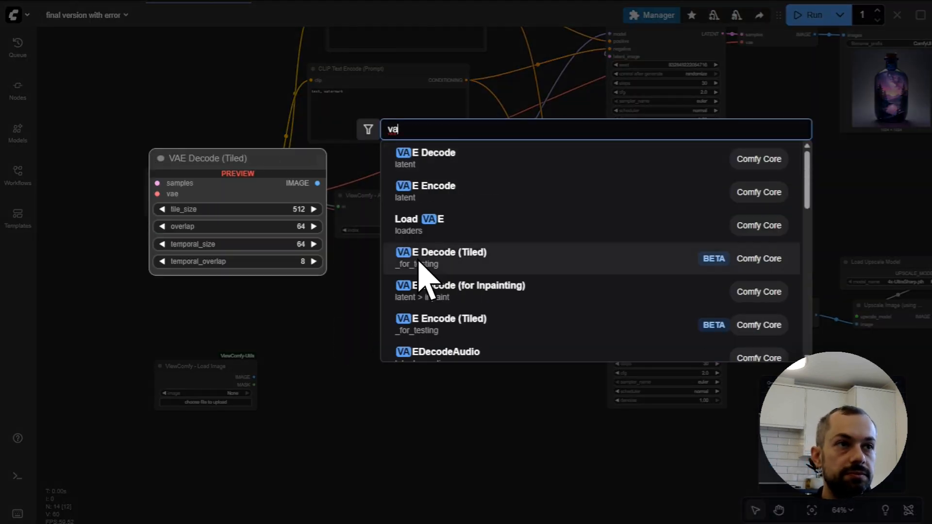
{"action": "left_click", "coordinate": [417, 193]}
{"action": "left_click_drag", "start_coordinate": [253, 377], "coordinate": [611, 338]}
{"action": "left_click_drag", "start_coordinate": [372, 359], "coordinate": [261, 199]}
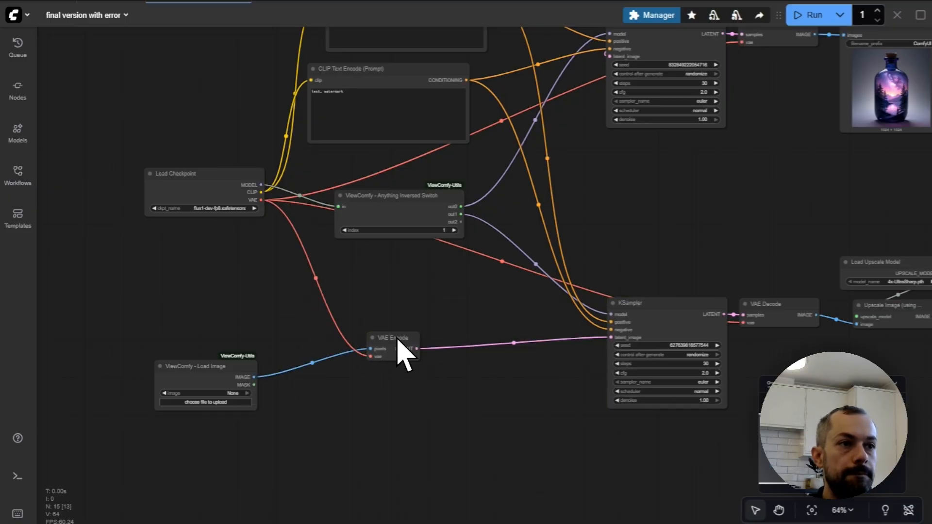
{"action": "left_click_drag", "start_coordinate": [406, 350], "coordinate": [441, 352]}
- Run the workflow with no image selected in ViewComfy - Load Image, and dismiss the resulting dialog
{"action": "left_click", "coordinate": [499, 291]}
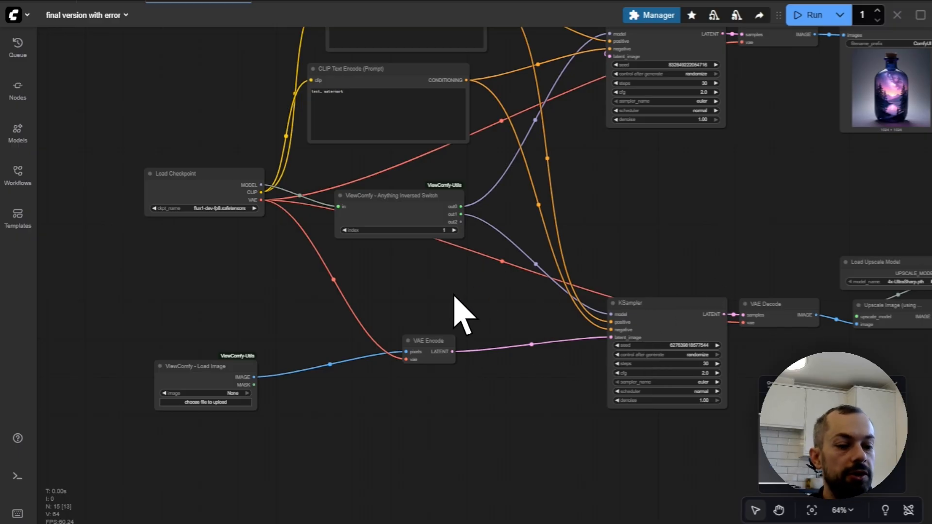
{"action": "key", "text": "ctrl+Return"}
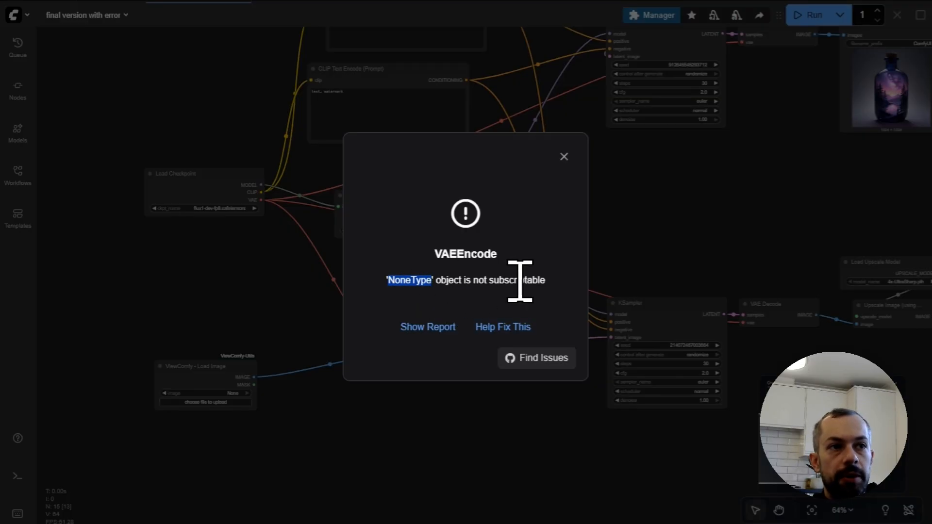
{"action": "left_click", "coordinate": [563, 156]}
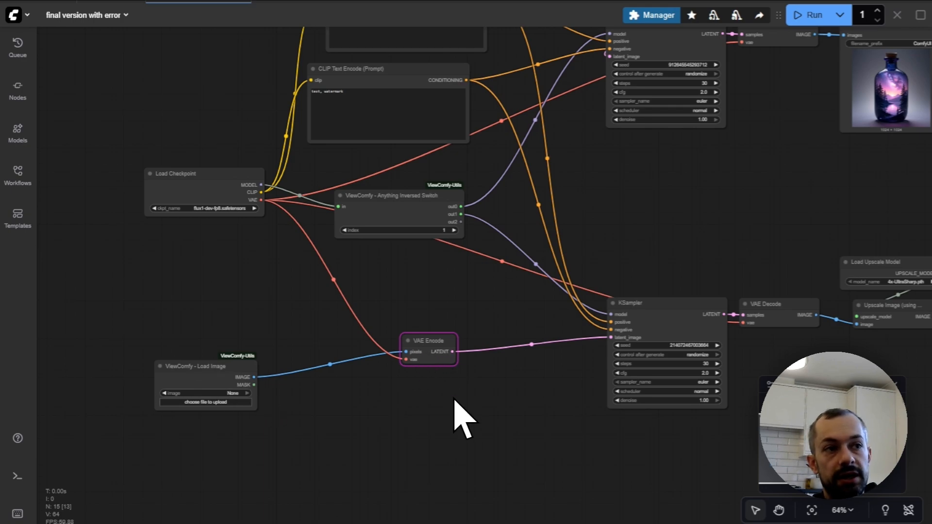
- Duplicate the ViewComfy - Anything Inversed Switch node and place the copy between the original switch and the VAE Encode node
{"action": "scroll", "coordinate": [485, 408], "scroll_direction": "up", "scroll_amount": 2}
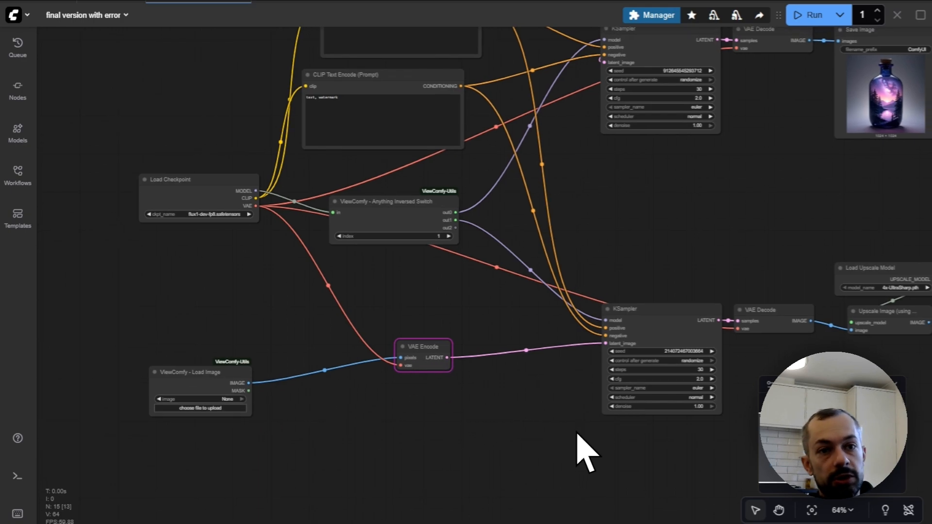
{"action": "left_click_drag", "start_coordinate": [405, 202], "coordinate": [396, 193]}
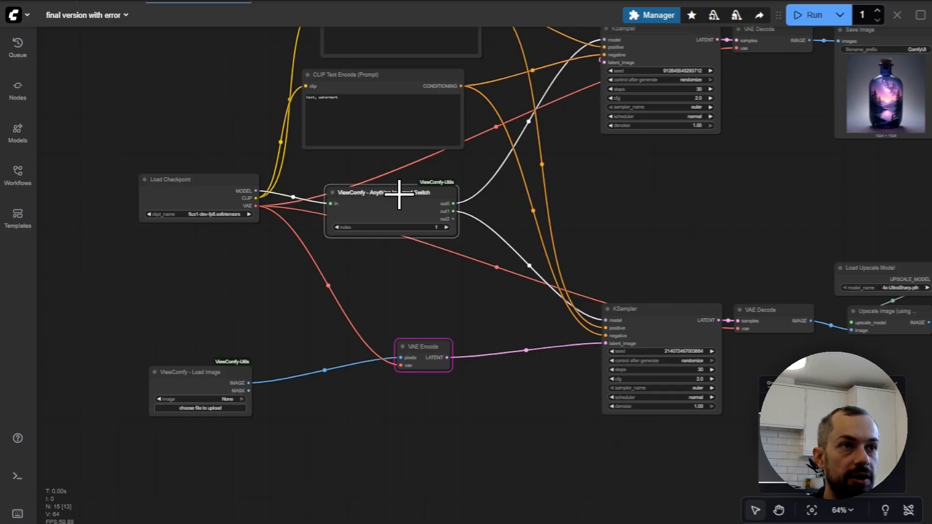
{"action": "key", "text": "ctrl+c"}
{"action": "key", "text": "ctrl+v"}
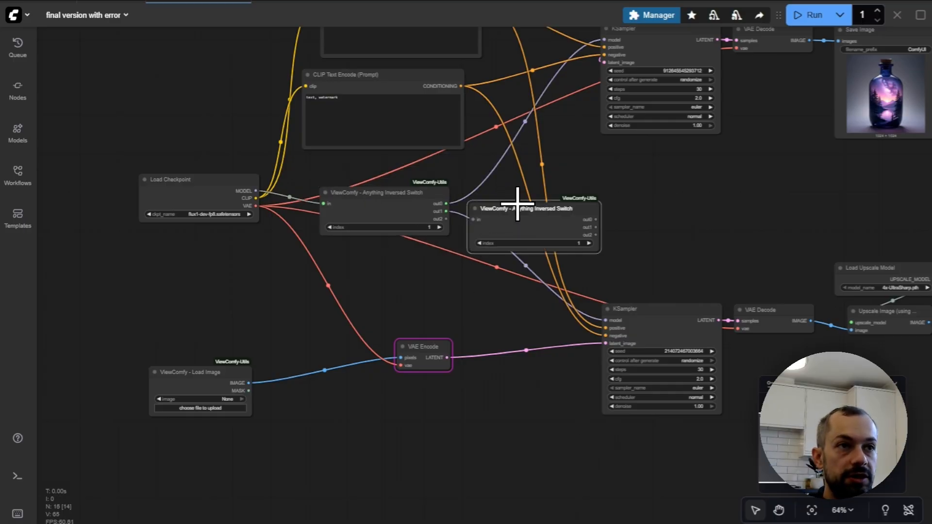
{"action": "left_click_drag", "start_coordinate": [520, 204], "coordinate": [379, 258]}
{"action": "left_click_drag", "start_coordinate": [431, 345], "coordinate": [432, 340]}
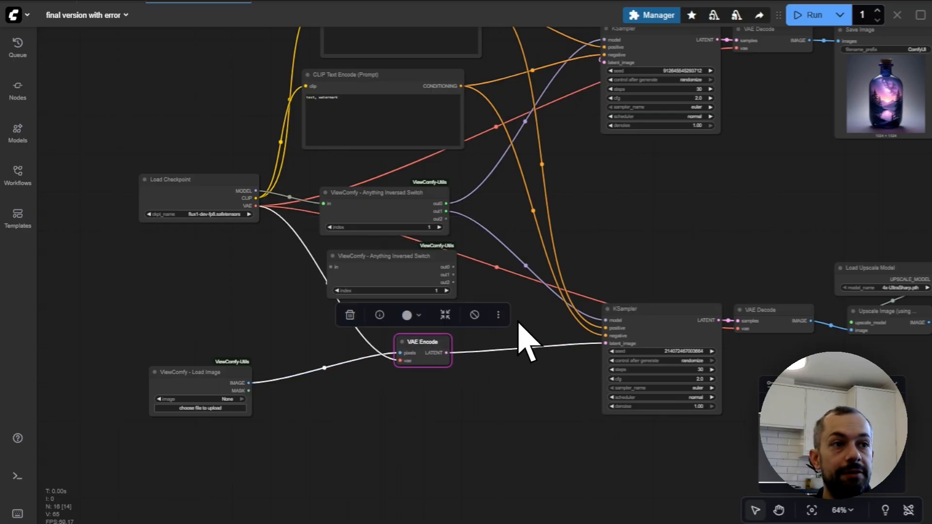
- Feed the Load Checkpoint's VAE into the lower ViewComfy - Anything Inversed Switch and connect the switch's out1 to the VAE Encode node's vae
{"action": "left_click", "coordinate": [558, 347]}
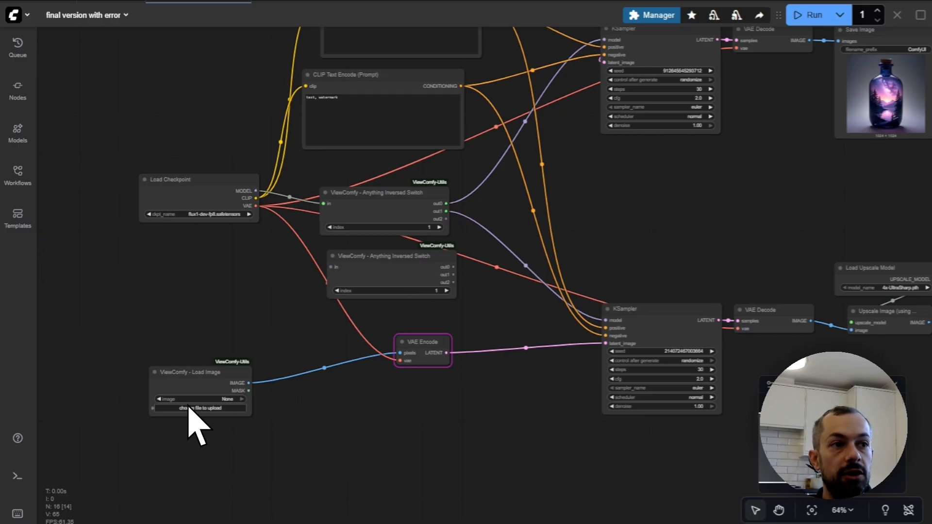
{"action": "left_click_drag", "start_coordinate": [254, 206], "coordinate": [337, 280]}
{"action": "left_click_drag", "start_coordinate": [454, 275], "coordinate": [401, 360]}
{"action": "scroll", "coordinate": [491, 253], "scroll_direction": "up", "scroll_amount": 2}
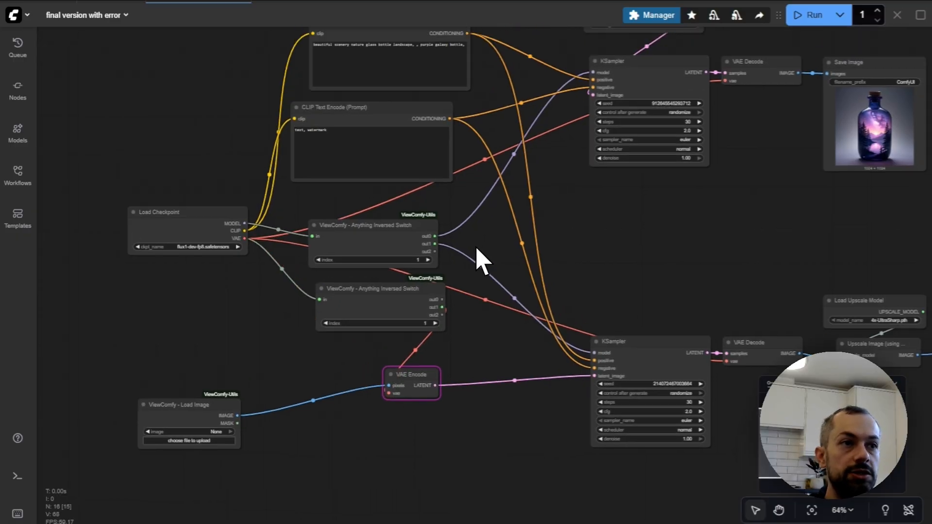
- Connect the lower switch's out0 to the upper VAE Decode's vae and its out1 to the lower VAE Decode's vae
{"action": "left_click_drag", "start_coordinate": [478, 257], "coordinate": [369, 374]}
{"action": "left_click_drag", "start_coordinate": [323, 416], "coordinate": [613, 198]}
{"action": "scroll", "coordinate": [590, 354], "scroll_direction": "down", "scroll_amount": 3}
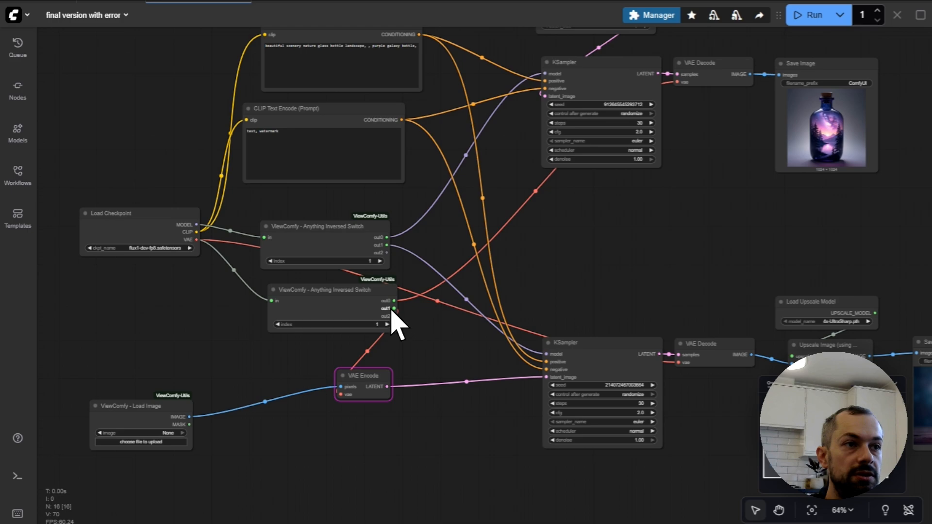
{"action": "left_click_drag", "start_coordinate": [394, 309], "coordinate": [679, 362]}
{"action": "scroll", "coordinate": [656, 305], "scroll_direction": "left", "scroll_amount": 2}
{"action": "left_click_drag", "start_coordinate": [407, 303], "coordinate": [403, 305]}
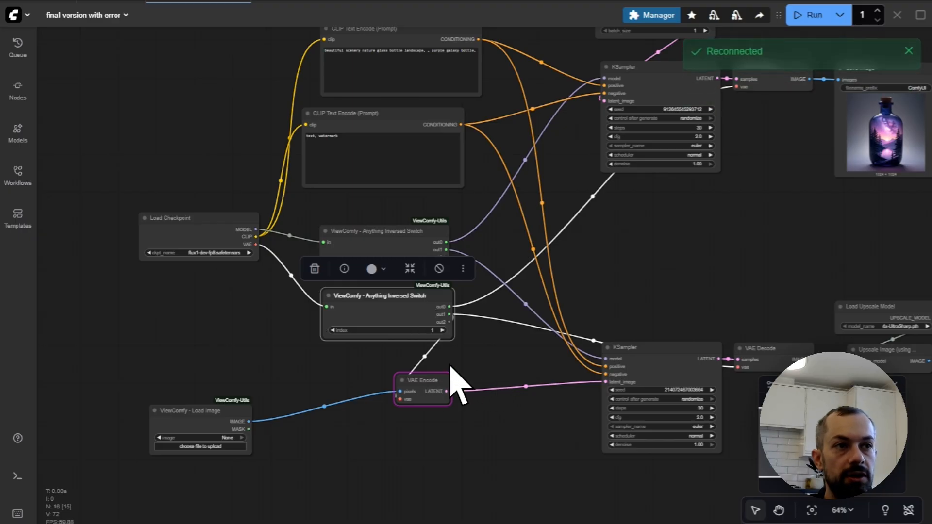
{"action": "left_click", "coordinate": [295, 367]}
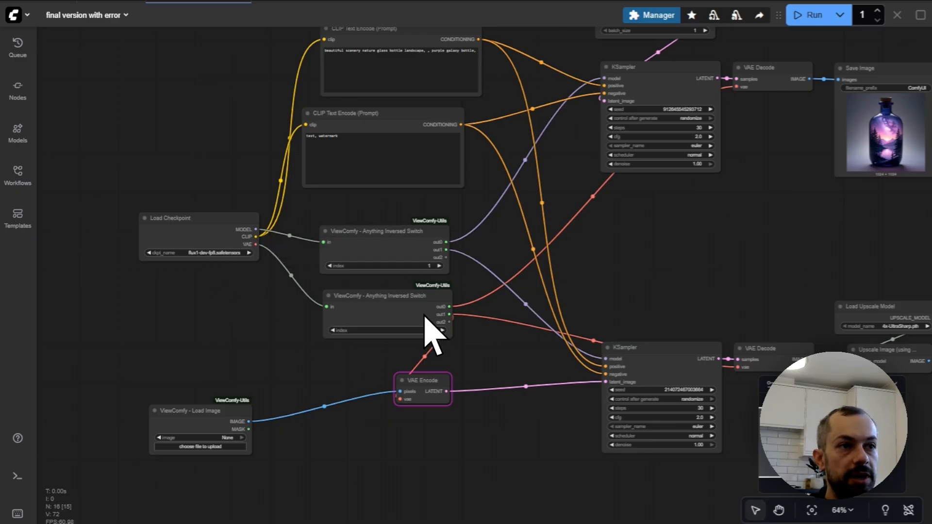
- Add an Int node below the Load Checkpoint node and set its control after generate to fixed
{"action": "double_click", "coordinate": [192, 320]}
{"action": "type", "text": "int"}
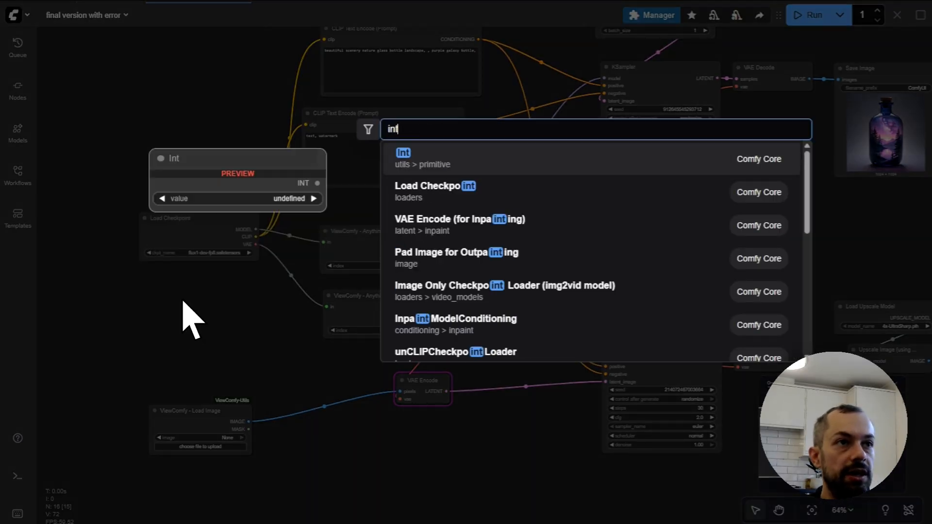
{"action": "left_click", "coordinate": [461, 159]}
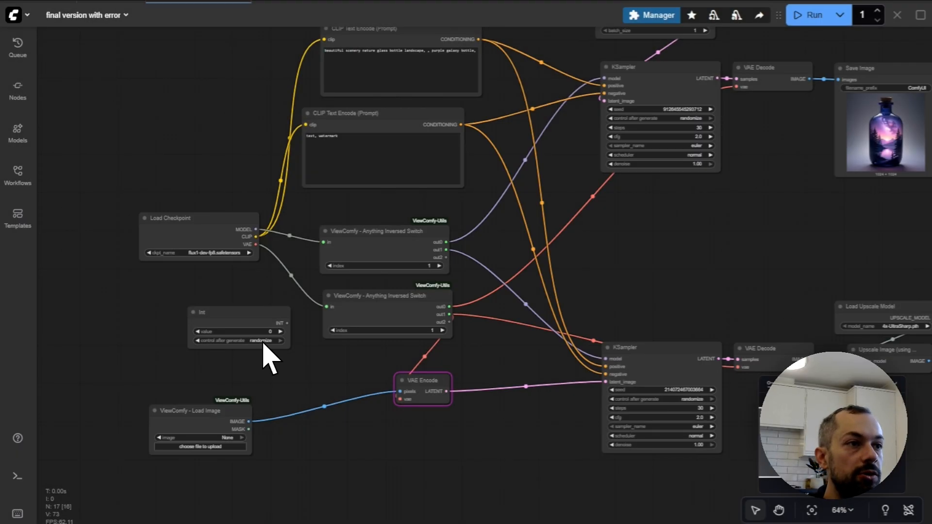
{"action": "left_click", "coordinate": [265, 342]}
{"action": "left_click", "coordinate": [279, 330]}
- Connect the Int node's output to the index of both Anything Inversed Switch nodes and run the workflow
{"action": "left_click_drag", "start_coordinate": [272, 322], "coordinate": [335, 266]}
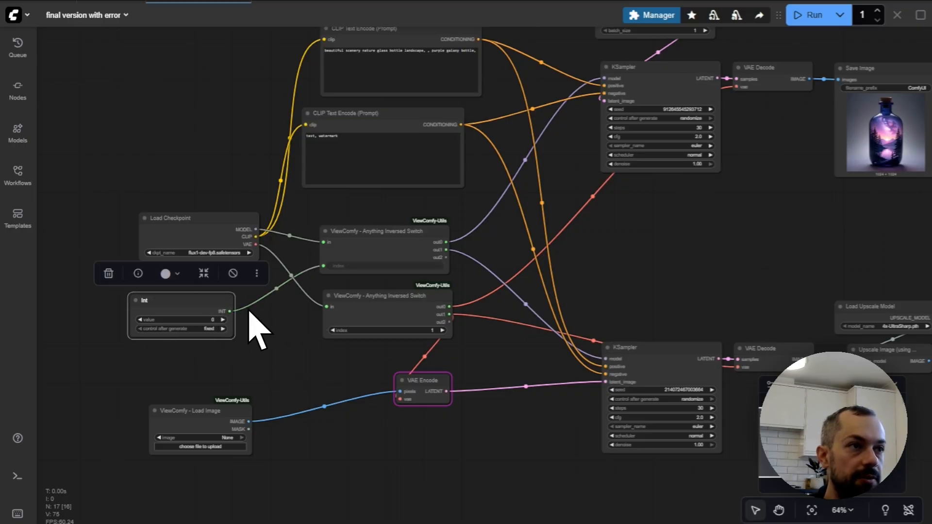
{"action": "left_click_drag", "start_coordinate": [229, 311], "coordinate": [326, 330]}
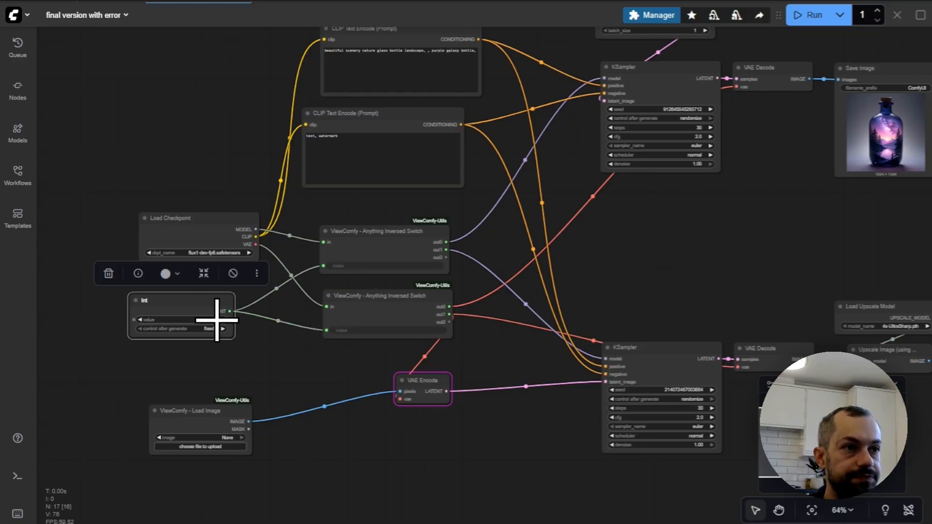
{"action": "left_click", "coordinate": [301, 351]}
{"action": "key", "text": "ctrl+Return"}
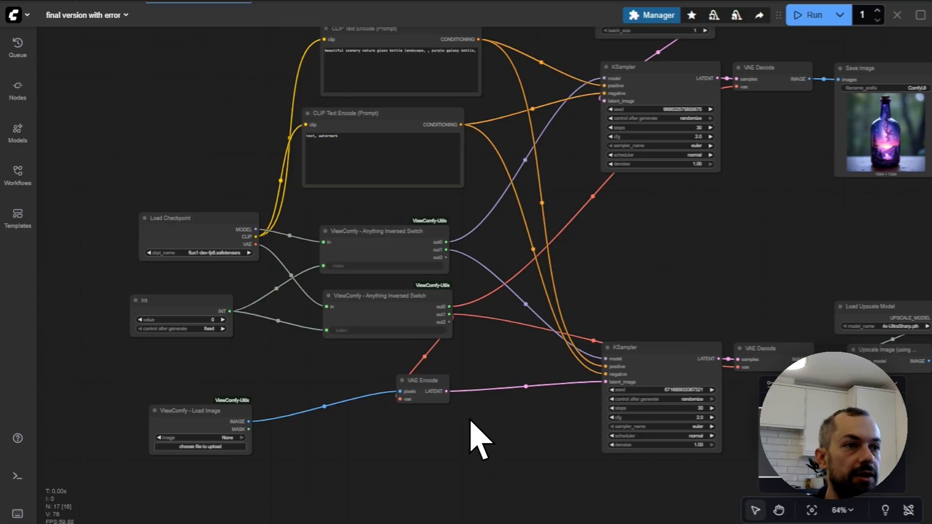
- Move the Int and ViewComfy - Load Image nodes further left to clear space before the two switches
{"action": "left_click_drag", "start_coordinate": [307, 371], "coordinate": [348, 362]}
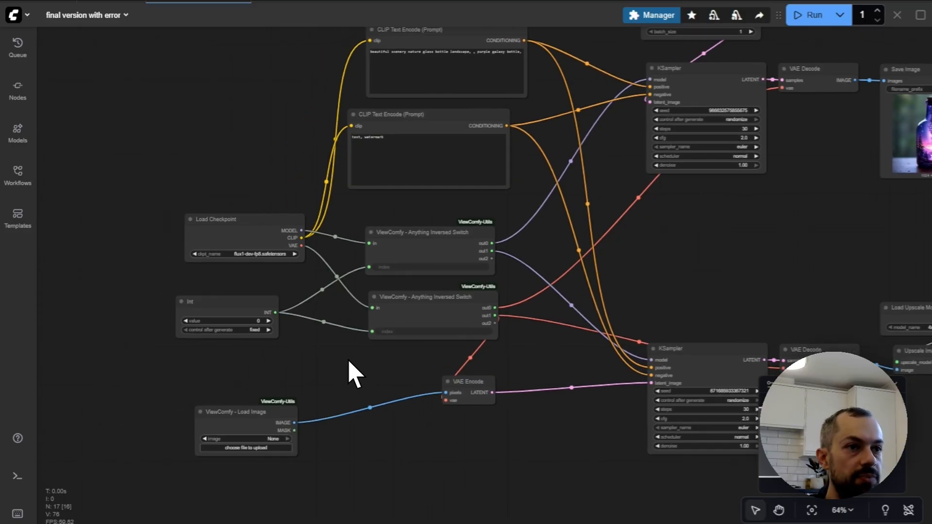
{"action": "left_click_drag", "start_coordinate": [220, 300], "coordinate": [207, 288]}
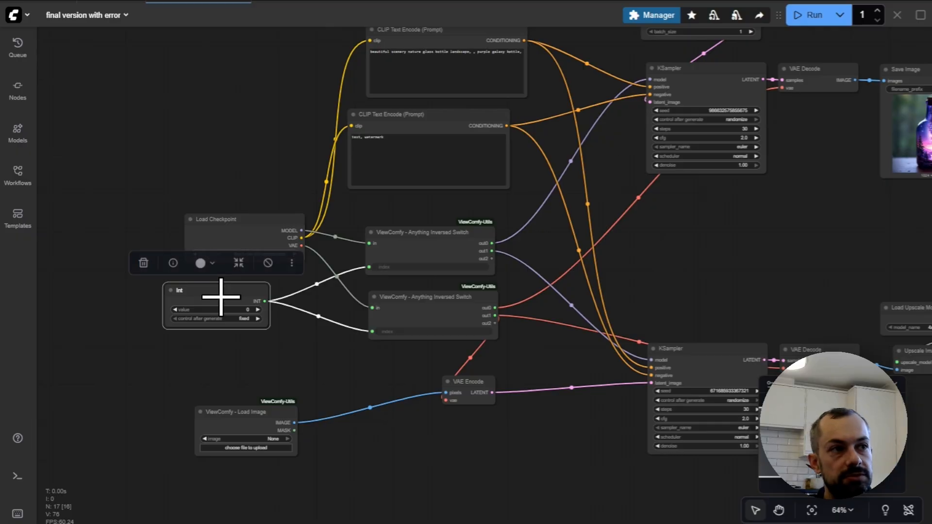
{"action": "scroll", "coordinate": [318, 367], "scroll_direction": "down", "scroll_amount": 2}
{"action": "left_click_drag", "start_coordinate": [241, 383], "coordinate": [181, 418]}
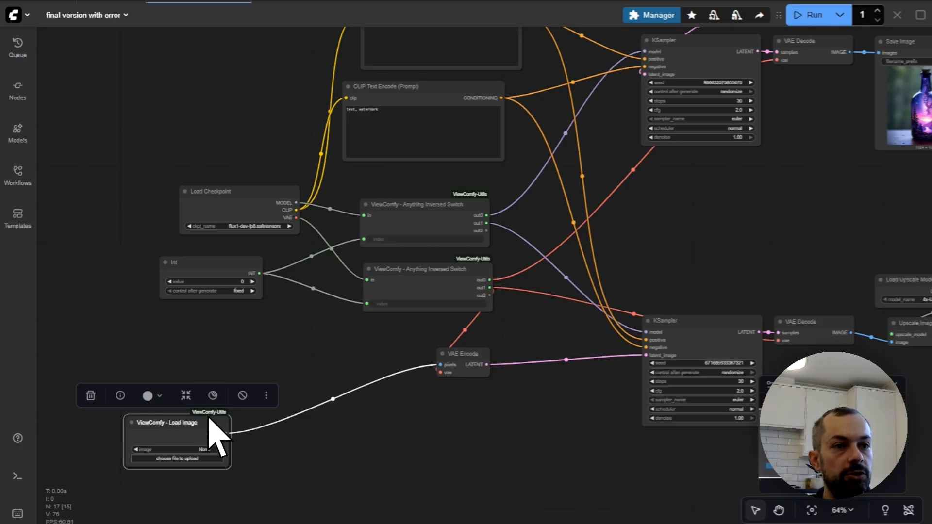
{"action": "left_click", "coordinate": [456, 415]}
{"action": "scroll", "coordinate": [359, 434], "scroll_direction": "down", "scroll_amount": 1}
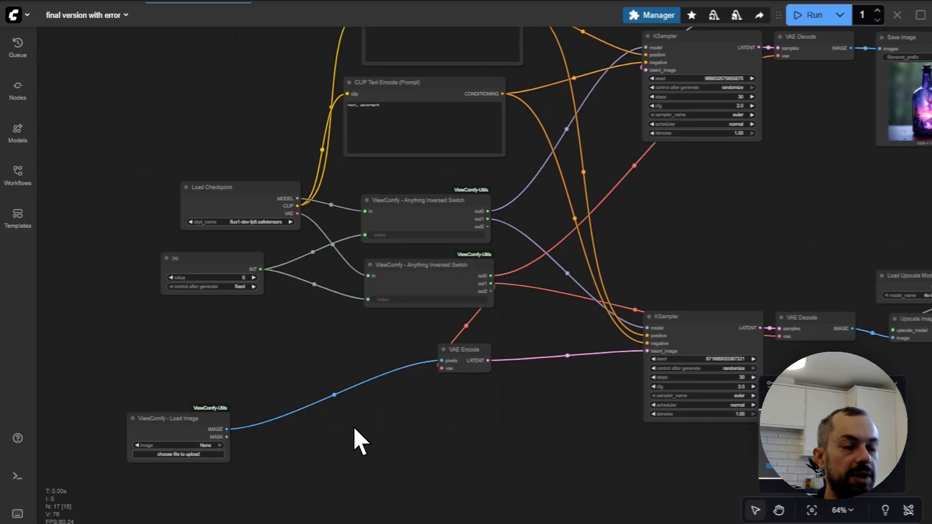
{"action": "left_click_drag", "start_coordinate": [225, 257], "coordinate": [152, 252]}
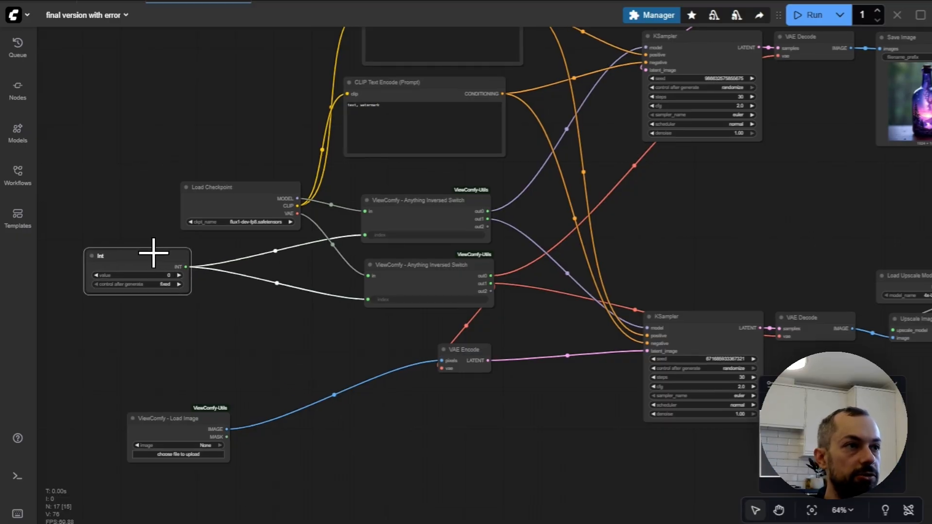
- Add a ViewComfy - Compare node and place it just above the ViewComfy - Load Image node
{"action": "double_click", "coordinate": [293, 326]}
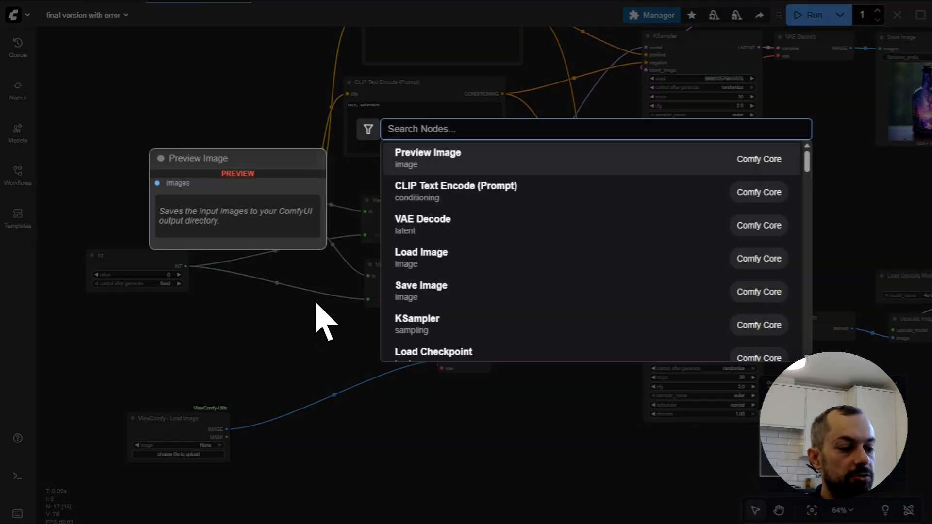
{"action": "type", "text": "view"}
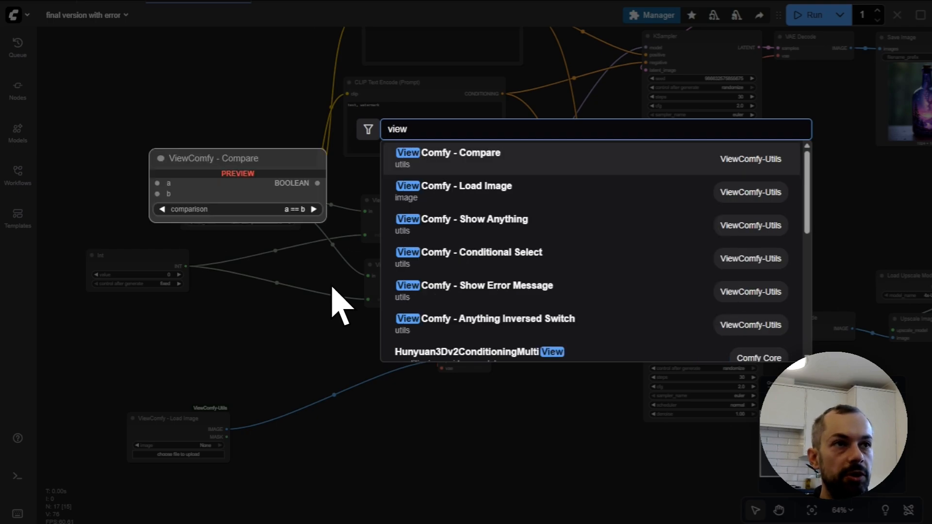
{"action": "left_click", "coordinate": [476, 167]}
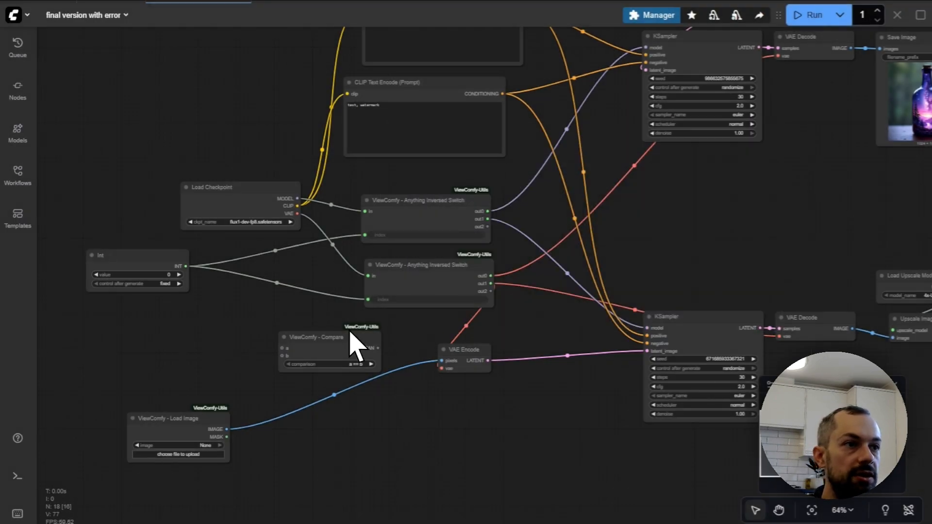
{"action": "left_click_drag", "start_coordinate": [352, 342], "coordinate": [259, 347]}
- Add a ViewComfy - Conditional Select node between the Int node and the switches, with its output connected to both switches' index inputs
{"action": "double_click", "coordinate": [422, 321]}
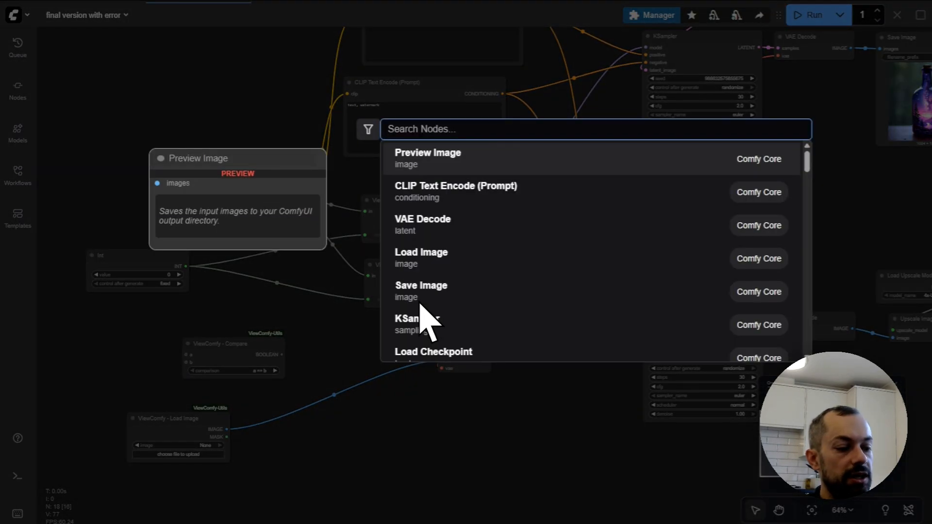
{"action": "type", "text": "viewc"}
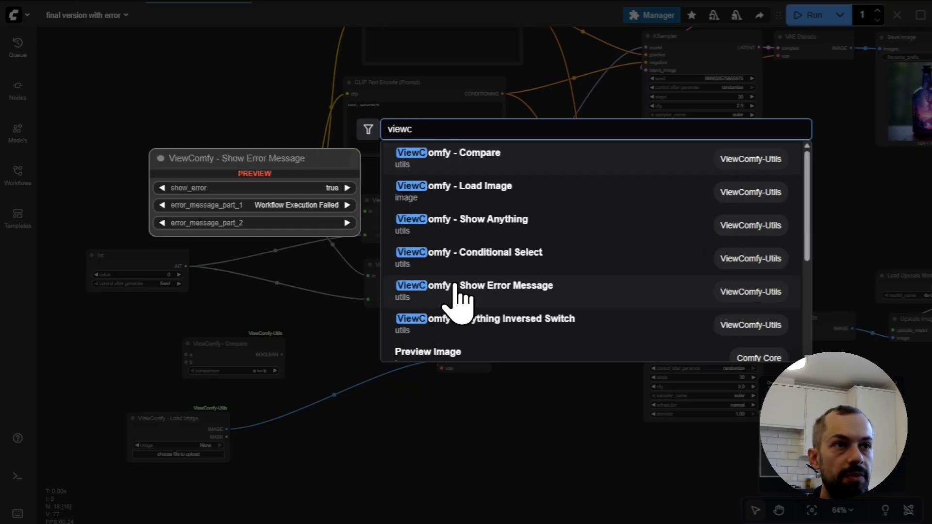
{"action": "left_click", "coordinate": [529, 262]}
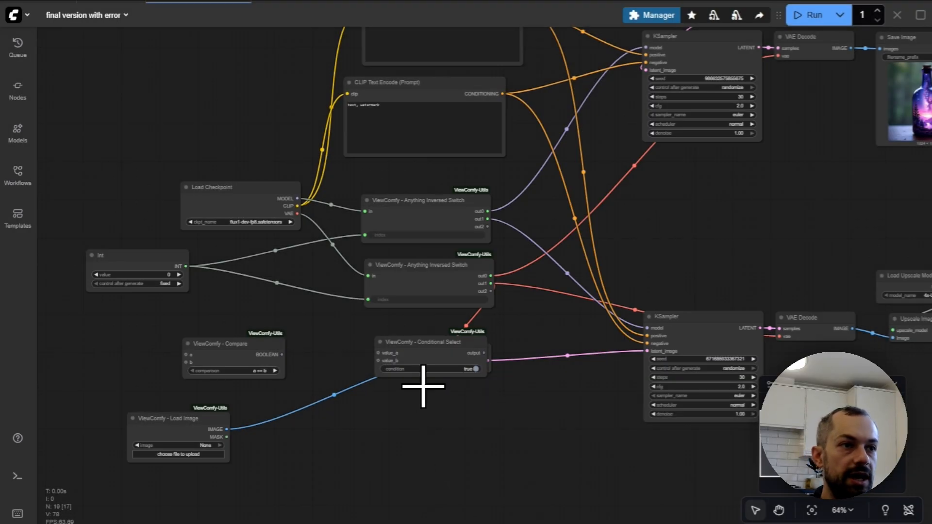
{"action": "left_click_drag", "start_coordinate": [416, 350], "coordinate": [266, 271]}
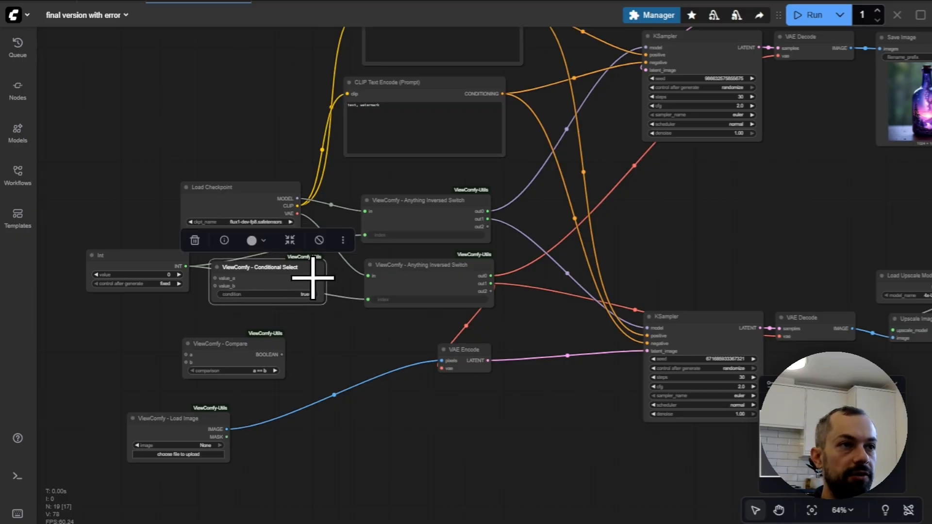
{"action": "left_click_drag", "start_coordinate": [361, 239], "coordinate": [364, 235]}
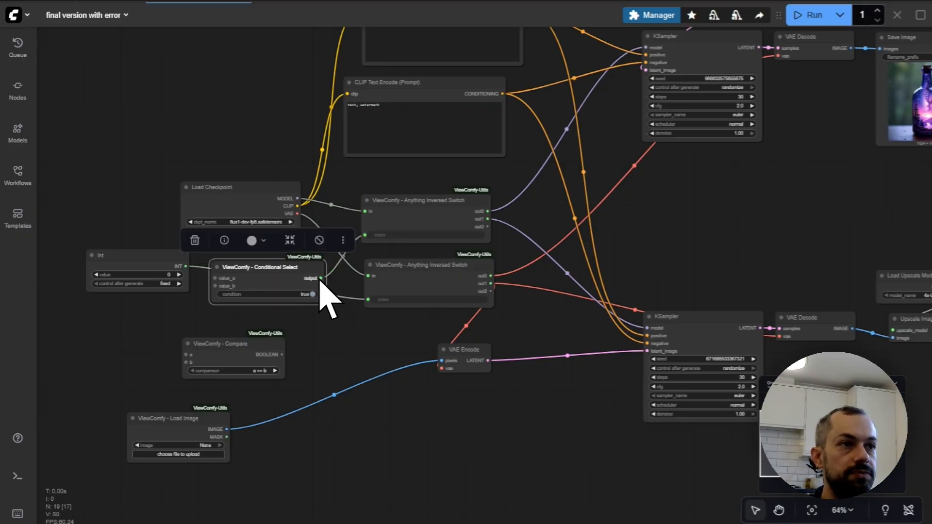
{"action": "left_click_drag", "start_coordinate": [321, 277], "coordinate": [368, 300]}
- Move the Int node further left, duplicate it directly below, and set the copy's value to 1
{"action": "scroll", "coordinate": [354, 349], "scroll_direction": "left", "scroll_amount": 3}
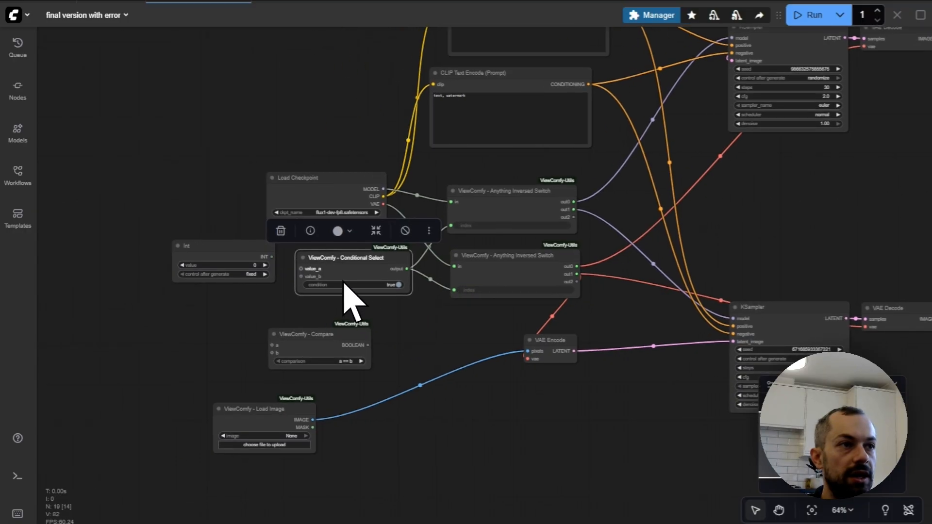
{"action": "left_click_drag", "start_coordinate": [258, 267], "coordinate": [158, 296]}
{"action": "key", "text": "ctrl+v"}
{"action": "left_click", "coordinate": [195, 309]}
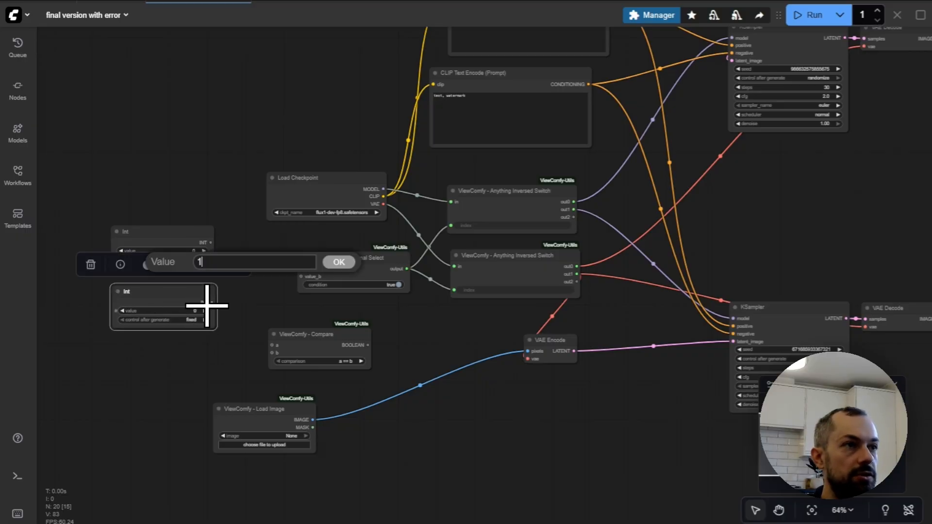
{"action": "left_click", "coordinate": [335, 264]}
{"action": "left_click", "coordinate": [218, 242]}
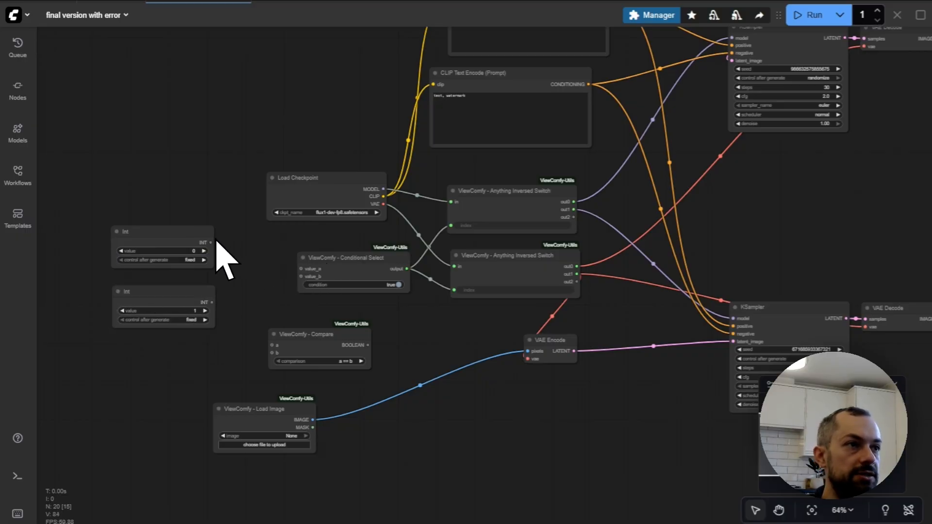
- Connect the Int node with value 0 to Conditional Select's value_a and the Int node with value 1 to value_b
{"action": "left_click_drag", "start_coordinate": [216, 242], "coordinate": [297, 278]}
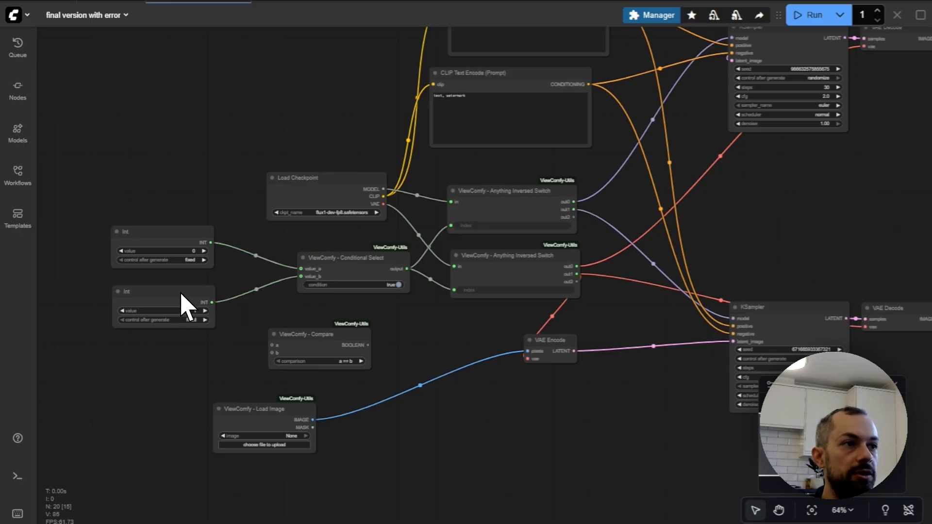
{"action": "left_click", "coordinate": [205, 310]}
{"action": "left_click", "coordinate": [396, 312]}
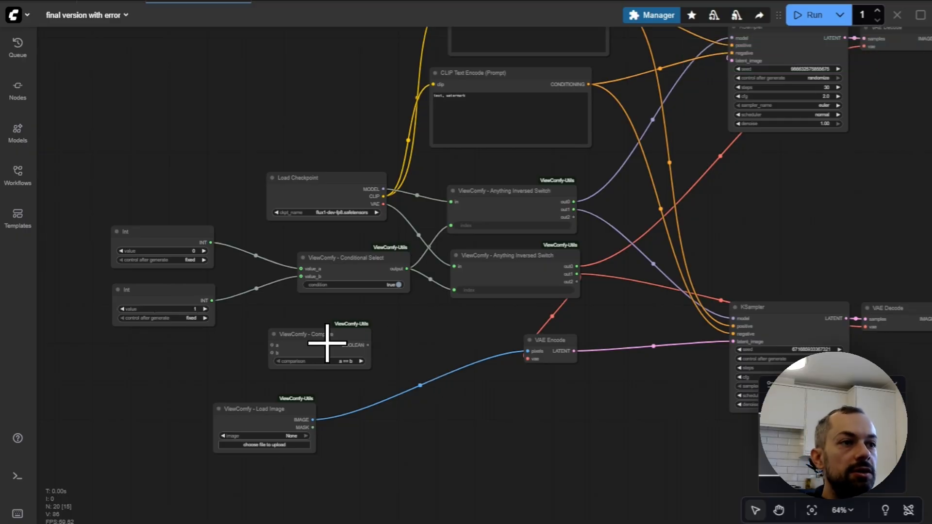
- Place the Compare node below Conditional Select, connect ViewComfy - Load Image's IMAGE to its a input, and shift Load Image slightly left
{"action": "left_click_drag", "start_coordinate": [326, 342], "coordinate": [371, 345]}
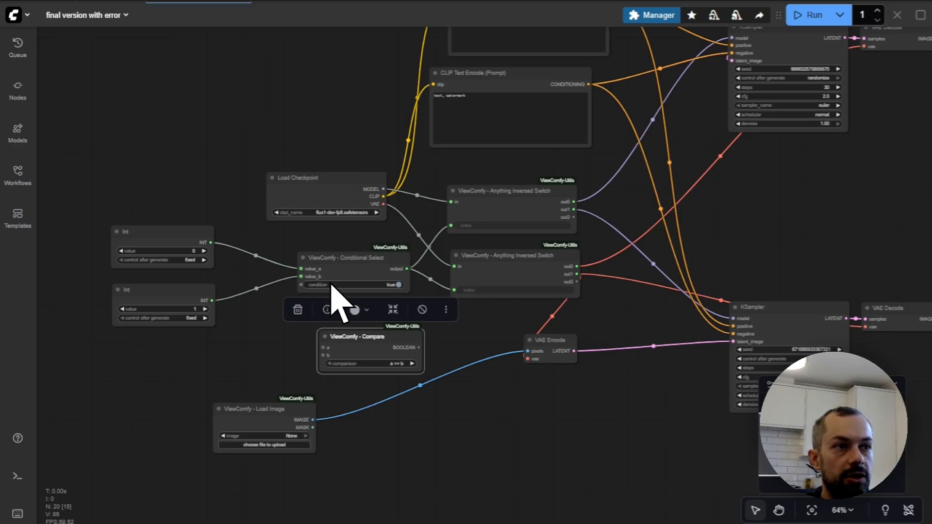
{"action": "left_click", "coordinate": [373, 442]}
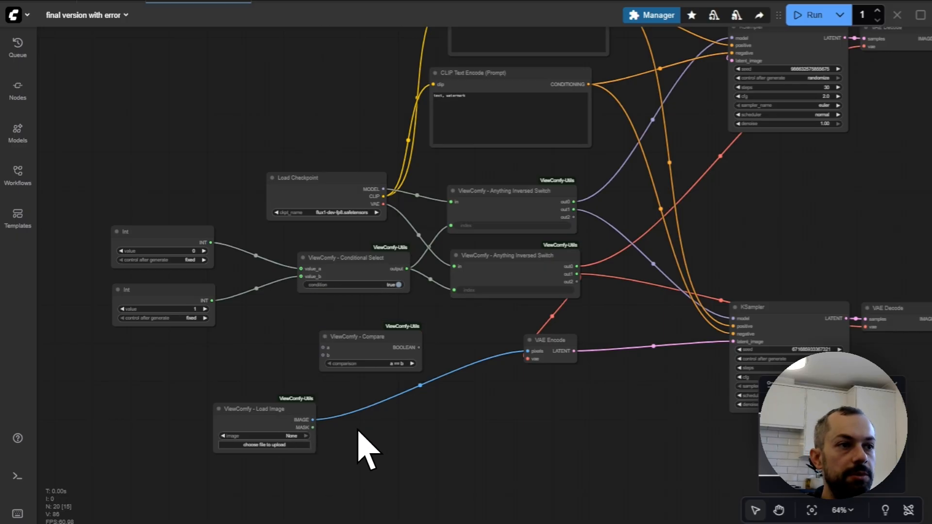
{"action": "left_click_drag", "start_coordinate": [312, 421], "coordinate": [294, 392]}
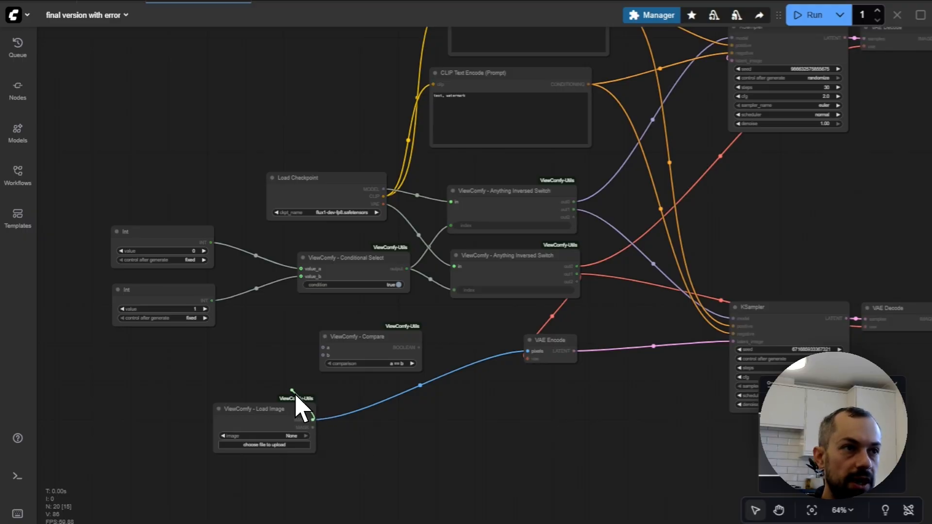
{"action": "left_click_drag", "start_coordinate": [322, 345], "coordinate": [323, 347]}
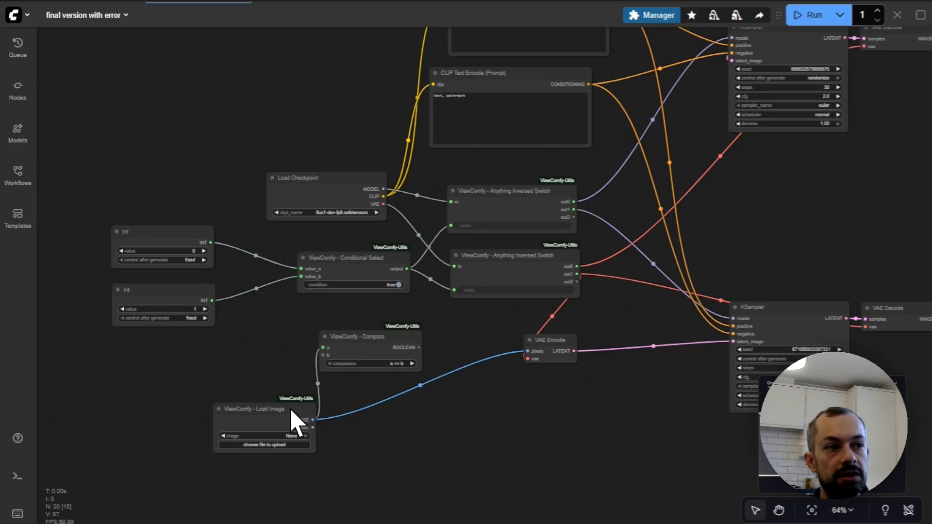
{"action": "left_click_drag", "start_coordinate": [296, 411], "coordinate": [276, 414]}
{"action": "left_click", "coordinate": [378, 444]}
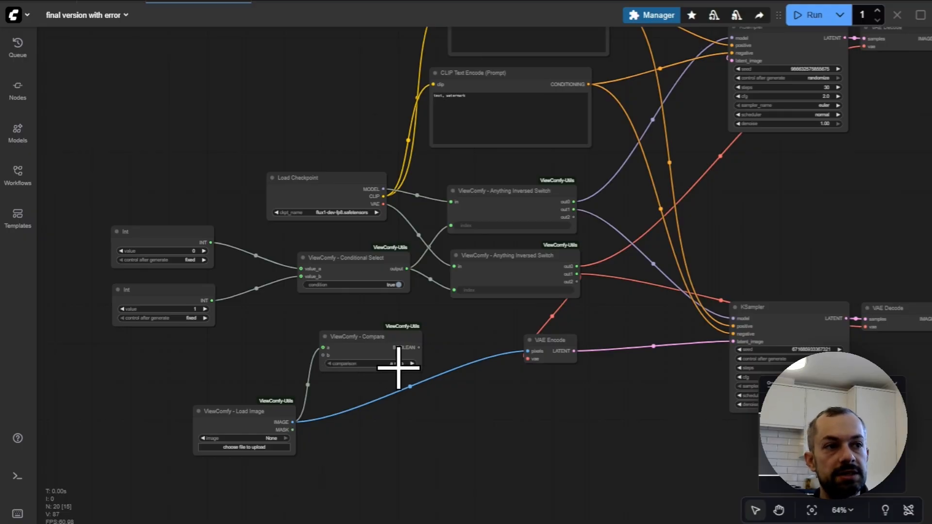
- Connect the Compare node's BOOLEAN output to Conditional Select's condition and run the workflow
{"action": "left_click_drag", "start_coordinate": [419, 347], "coordinate": [301, 285]}
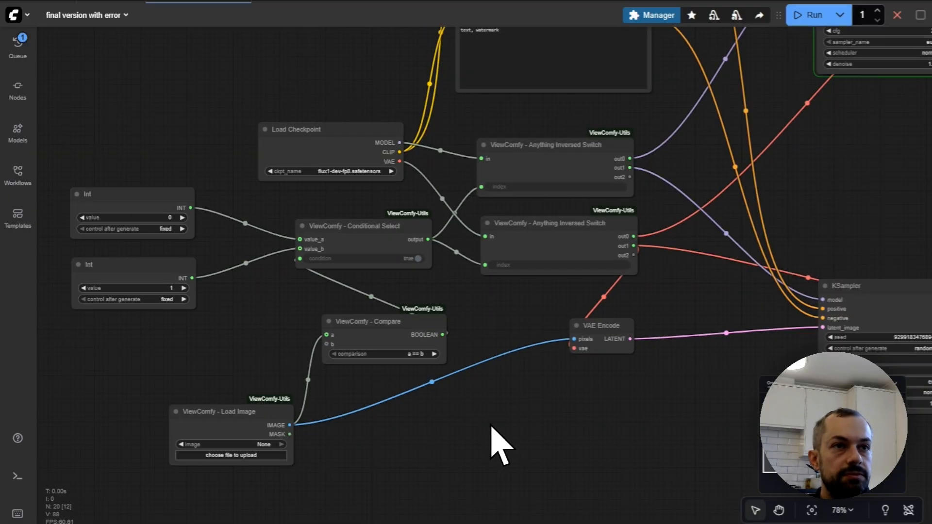
{"action": "key", "text": "ctrl+Return"}
{"action": "scroll", "coordinate": [500, 441], "scroll_direction": "down", "scroll_amount": 3}
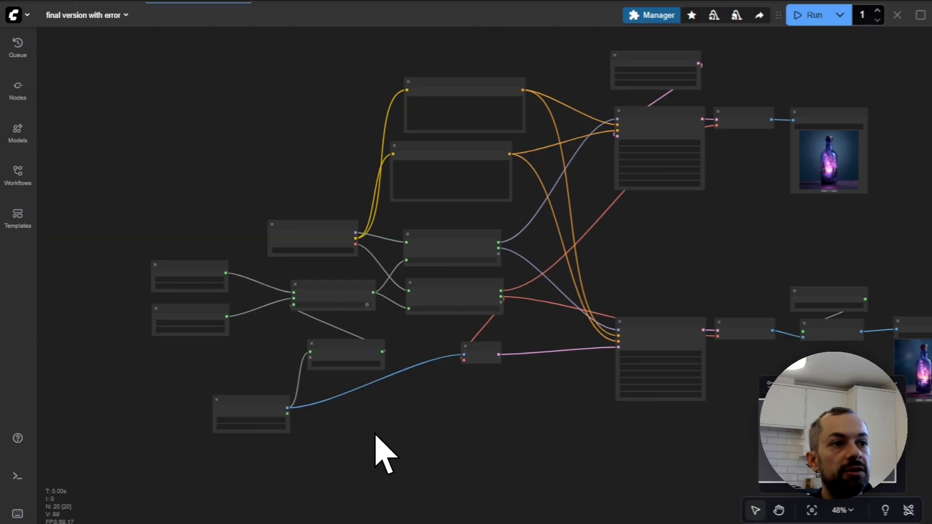
- Load glass bottle.jpg in the ViewComfy - Load Image node and set the image branch KSampler's denoise to 0.80
{"action": "scroll", "coordinate": [391, 403], "scroll_direction": "up", "scroll_amount": 5}
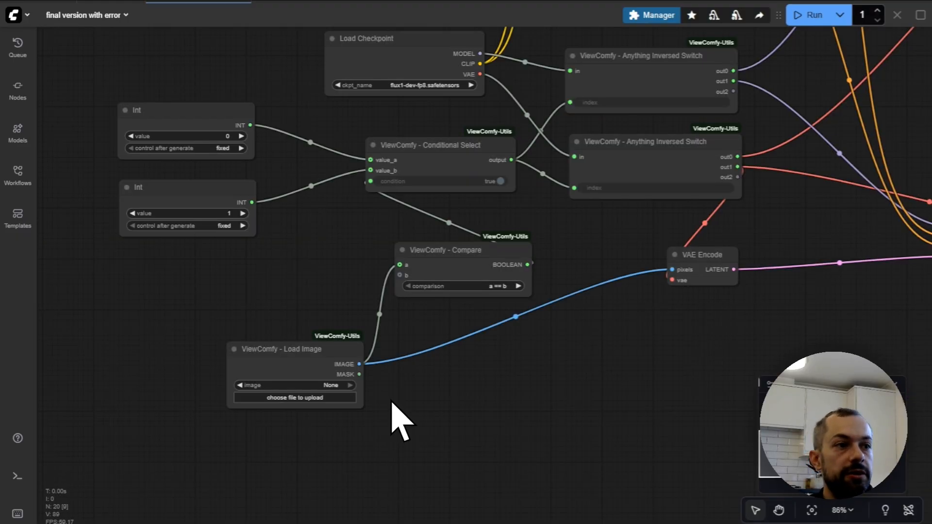
{"action": "scroll", "coordinate": [588, 354], "scroll_direction": "down", "scroll_amount": 2}
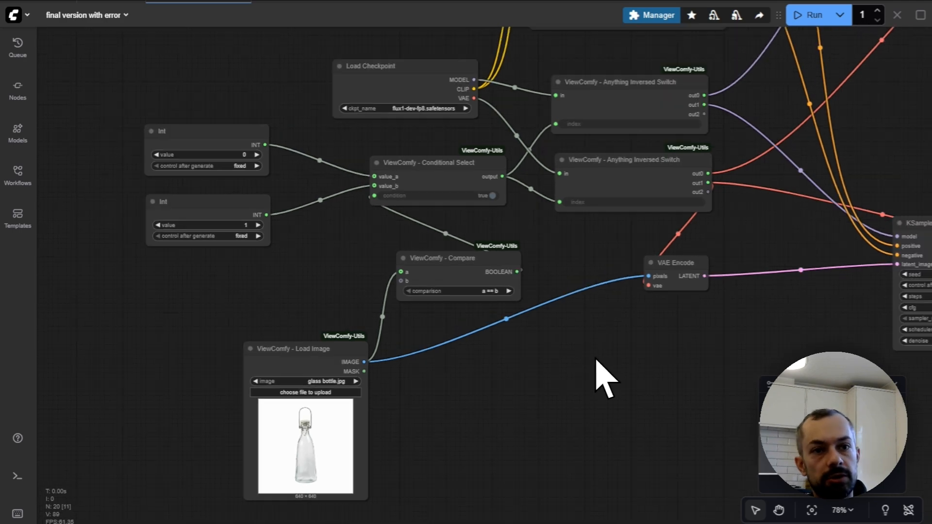
{"action": "scroll", "coordinate": [604, 378], "scroll_direction": "right", "scroll_amount": 5}
{"action": "left_click_drag", "start_coordinate": [769, 353], "coordinate": [674, 354]}
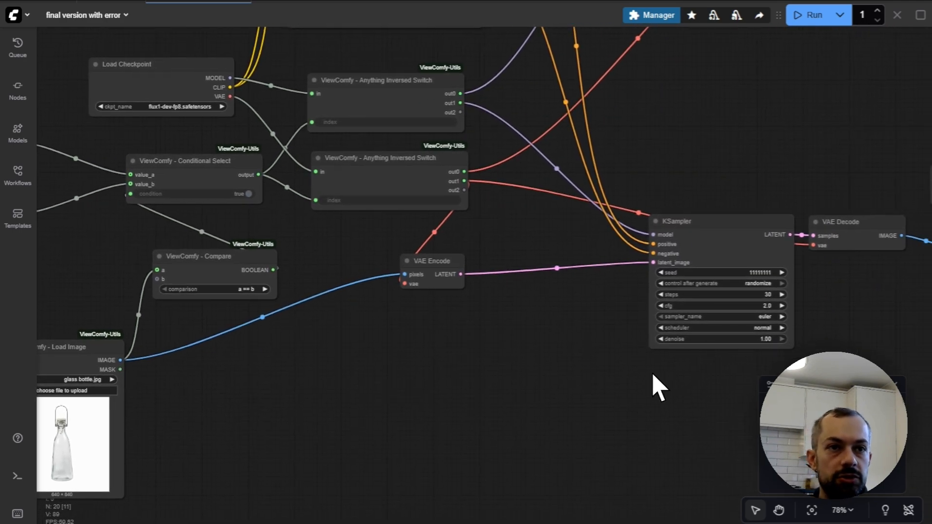
{"action": "left_click", "coordinate": [676, 329]}
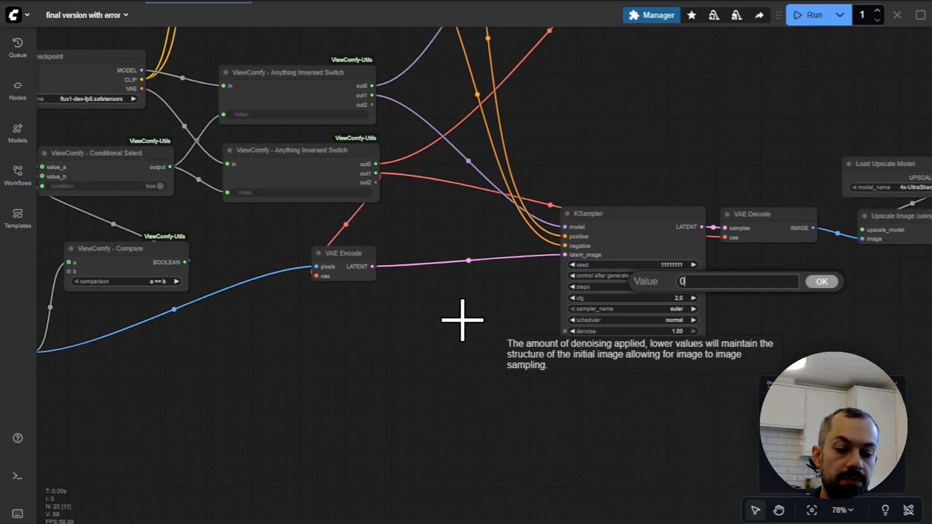
{"action": "key", "text": "Return"}
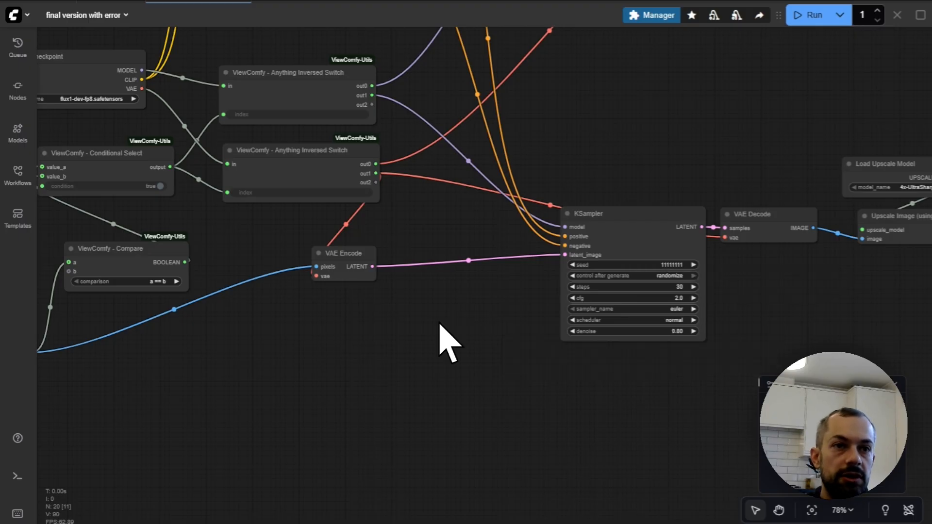
- Run the workflow with the loaded image and view the image branch's saved output
{"action": "scroll", "coordinate": [391, 352], "scroll_direction": "left", "scroll_amount": 3}
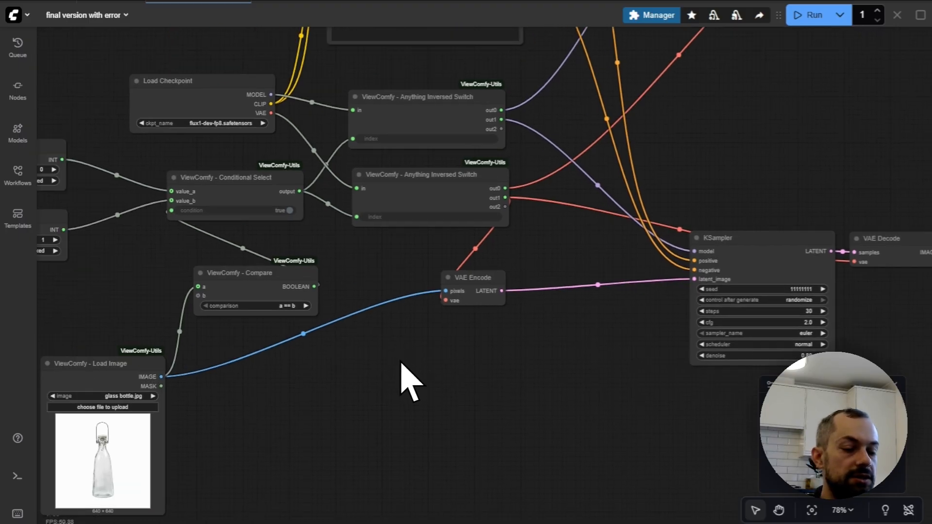
{"action": "key", "text": "ctrl+Return"}
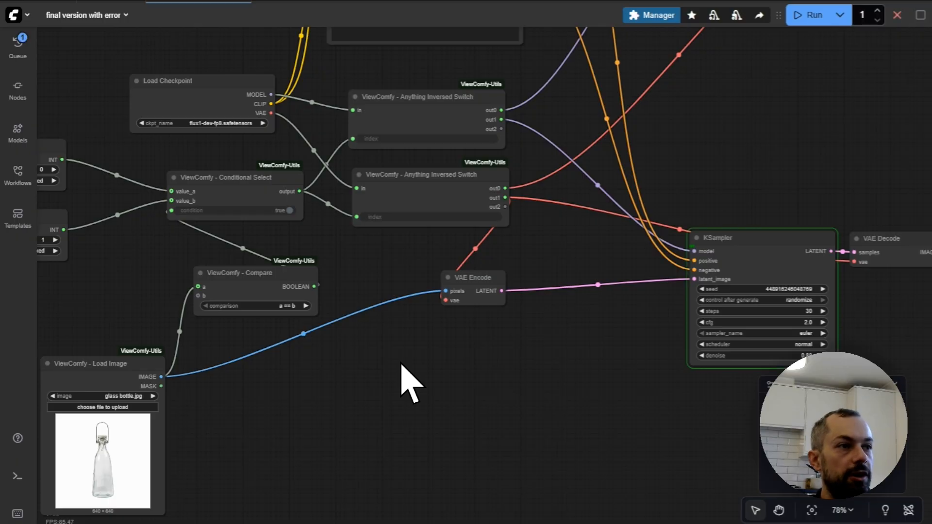
{"action": "scroll", "coordinate": [631, 385], "scroll_direction": "down", "scroll_amount": 3}
{"action": "left_click_drag", "start_coordinate": [631, 385], "coordinate": [308, 354]}
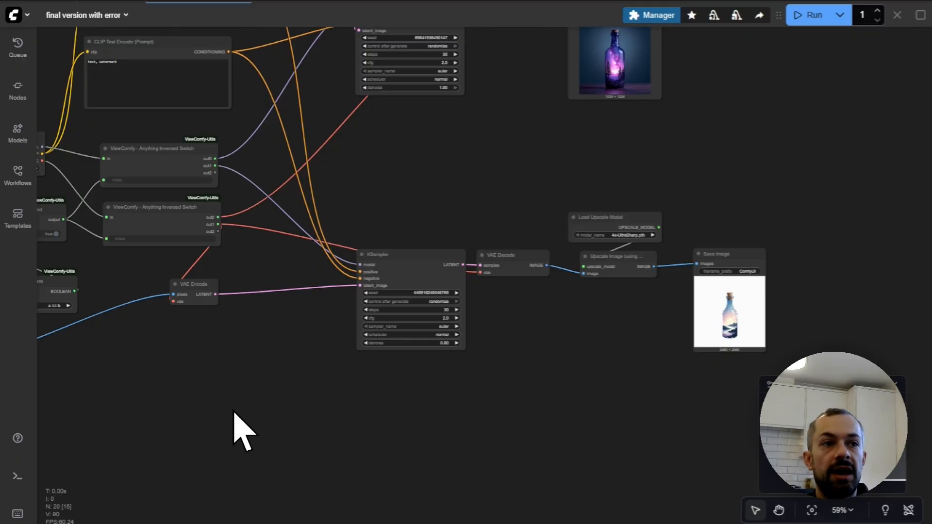
- Open the saved workflow "final version with error.json"
{"action": "left_click_drag", "start_coordinate": [227, 411], "coordinate": [429, 401]}
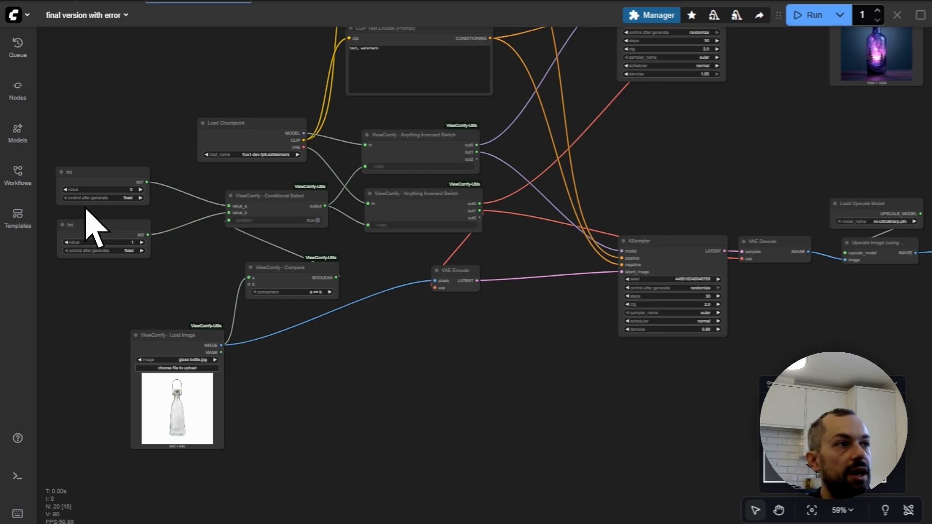
{"action": "left_click", "coordinate": [22, 186]}
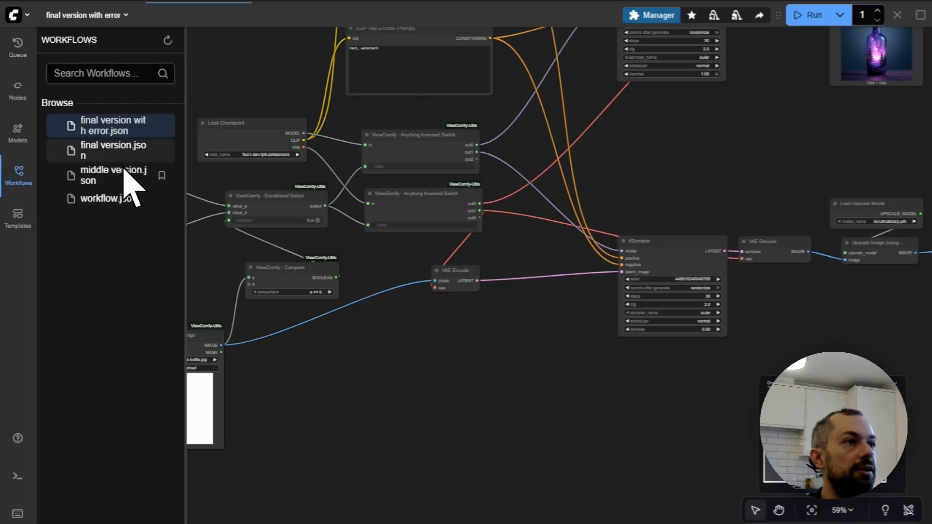
{"action": "left_click", "coordinate": [114, 127]}
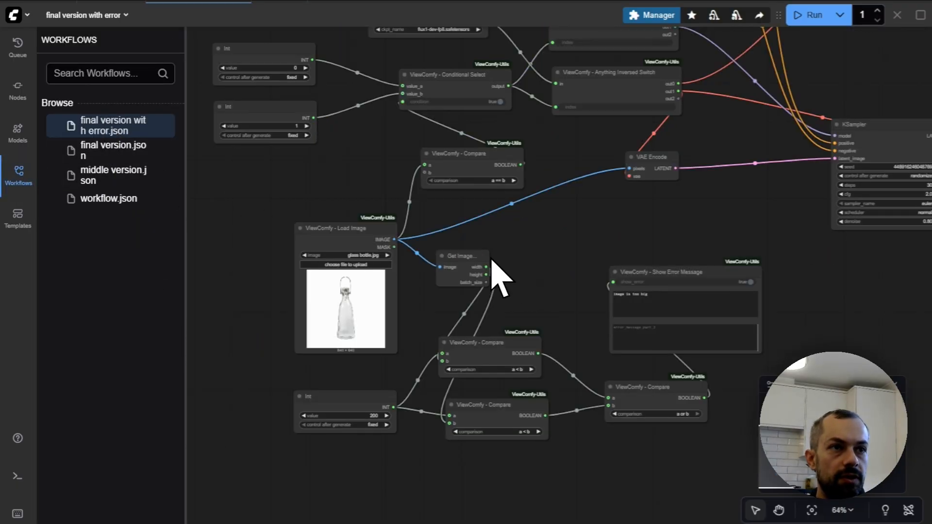
- Move the Get Image Size node slightly away from Load Image and widen it to fit its full title
{"action": "left_click_drag", "start_coordinate": [483, 262], "coordinate": [504, 273]}
{"action": "left_click", "coordinate": [553, 271]}
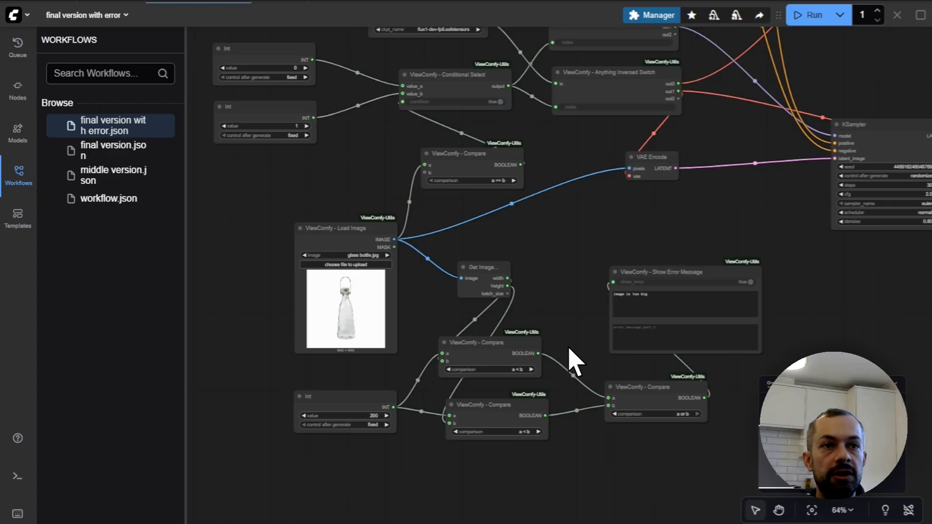
{"action": "left_click_drag", "start_coordinate": [568, 348], "coordinate": [546, 329]}
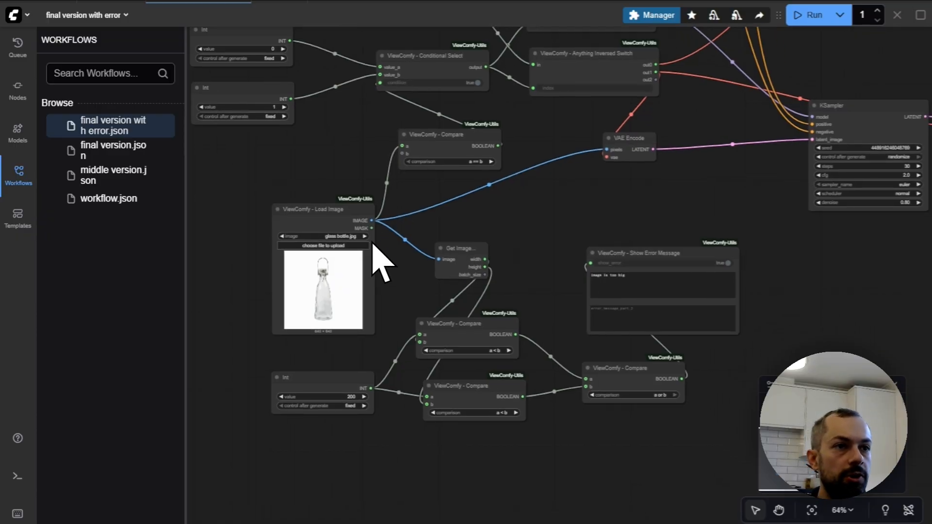
{"action": "left_click_drag", "start_coordinate": [474, 250], "coordinate": [479, 254]}
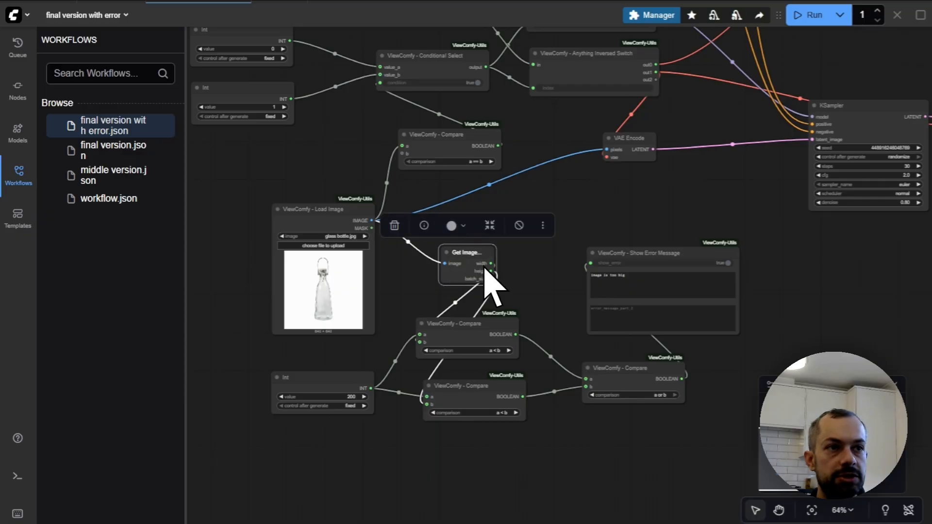
{"action": "left_click_drag", "start_coordinate": [502, 291], "coordinate": [498, 313]}
- Align the two a < b Compare nodes beneath Get Image Size and move the Int node with value 200 up beside them
{"action": "left_click", "coordinate": [417, 307]}
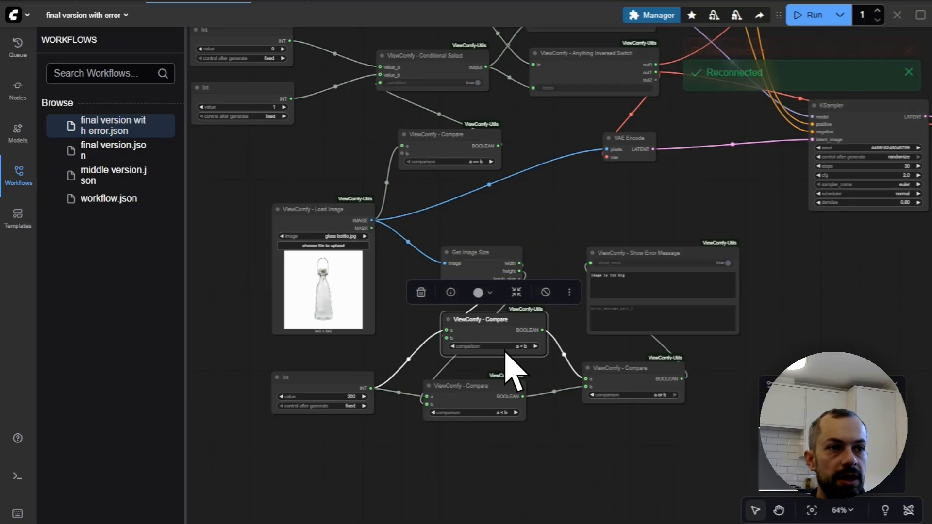
{"action": "left_click_drag", "start_coordinate": [493, 384], "coordinate": [514, 379]}
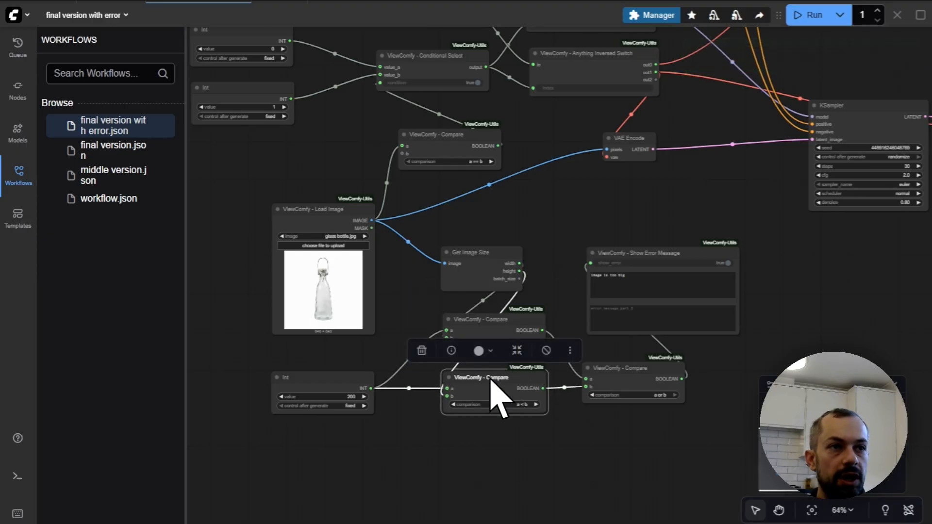
{"action": "left_click_drag", "start_coordinate": [353, 398], "coordinate": [364, 374]}
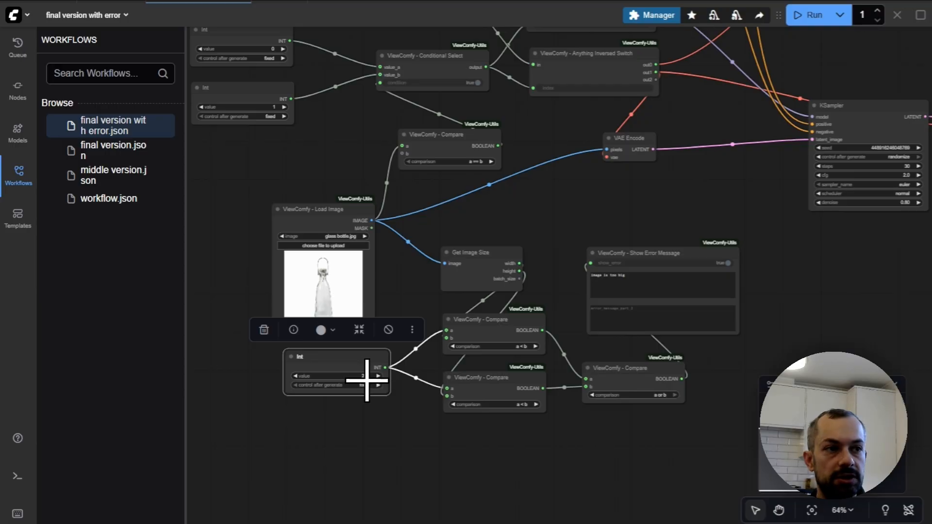
{"action": "left_click", "coordinate": [506, 422]}
- Move the Show Error Message node and the a or b Compare node up, closer to the size-check nodes
{"action": "scroll", "coordinate": [543, 443], "scroll_direction": "right", "scroll_amount": 3}
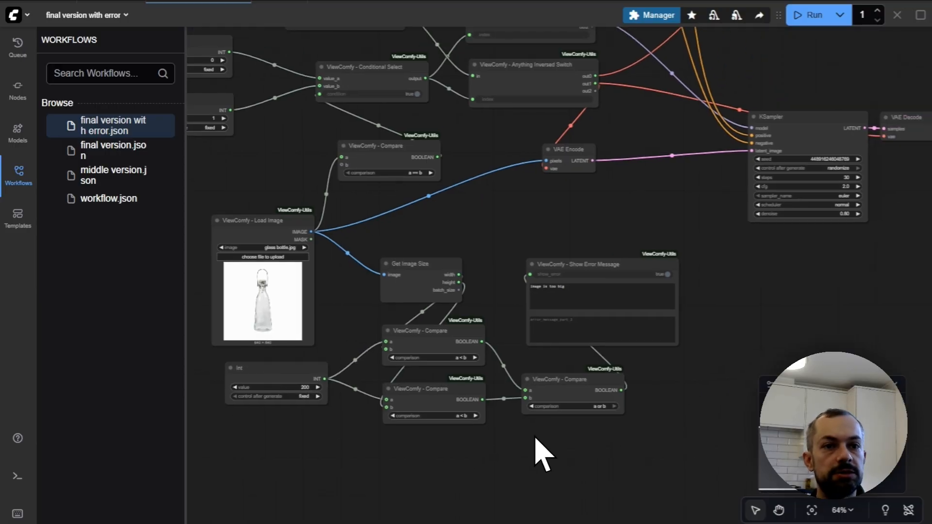
{"action": "left_click_drag", "start_coordinate": [609, 272], "coordinate": [590, 253]}
{"action": "left_click_drag", "start_coordinate": [605, 378], "coordinate": [578, 365]}
{"action": "left_click", "coordinate": [593, 400]}
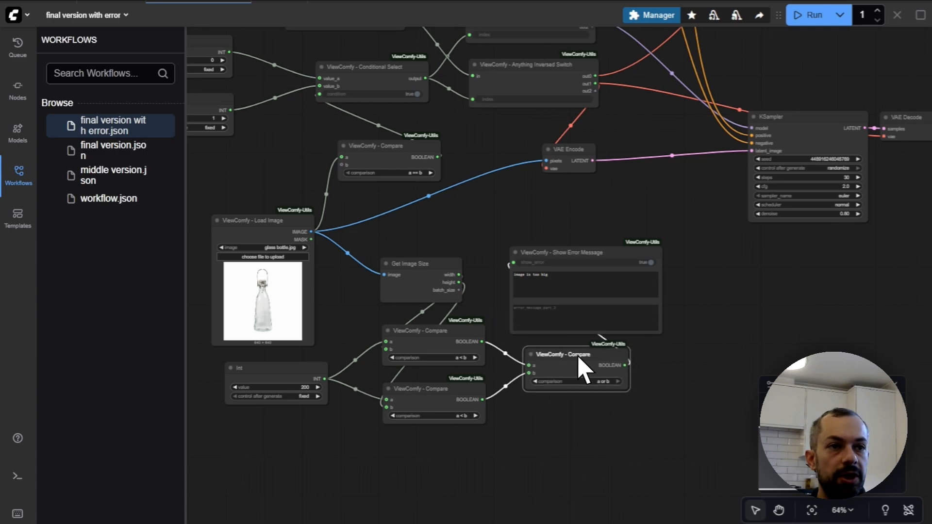
{"action": "left_click", "coordinate": [574, 433]}
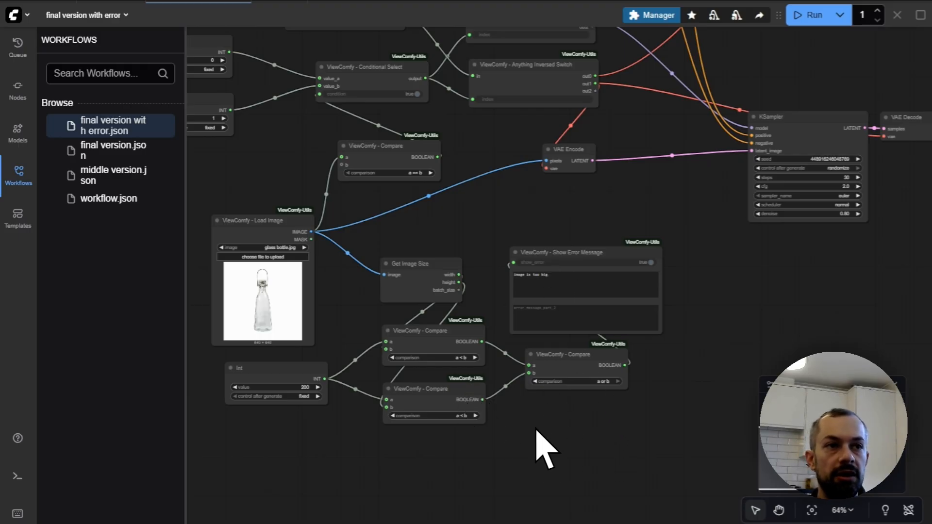
- Run the workflow to test the image size check on glass bottle.jpg and close the error dialog
{"action": "scroll", "coordinate": [537, 441], "scroll_direction": "left", "scroll_amount": 3}
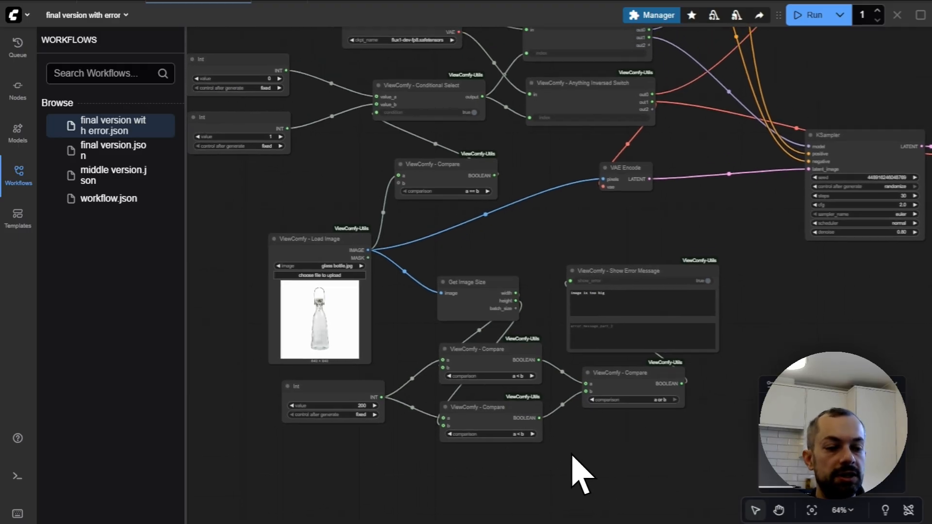
{"action": "scroll", "coordinate": [412, 432], "scroll_direction": "up", "scroll_amount": 3}
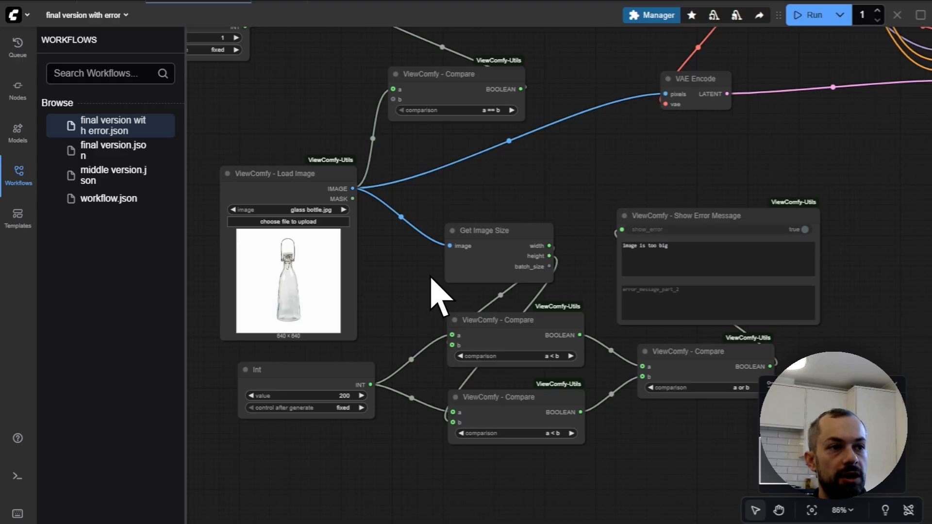
{"action": "scroll", "coordinate": [389, 320], "scroll_direction": "up", "scroll_amount": 1}
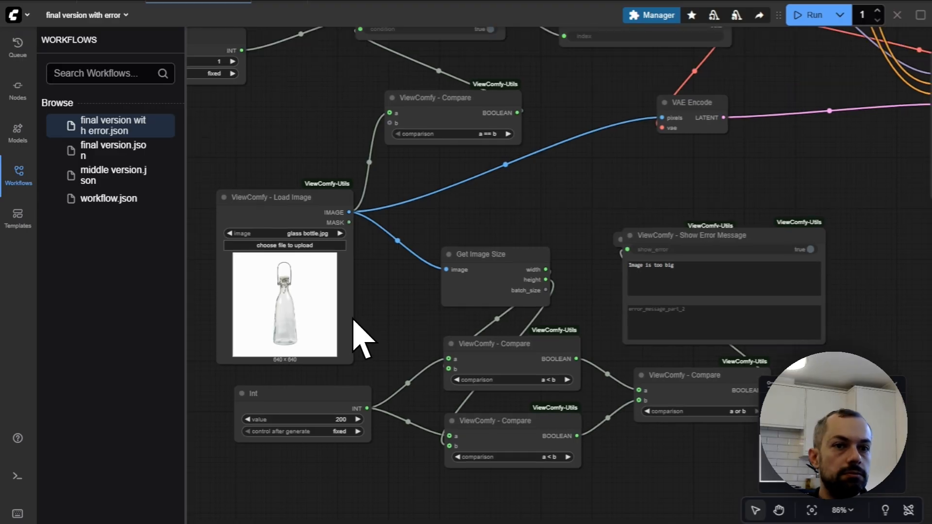
{"action": "key", "text": "ctrl+Return"}
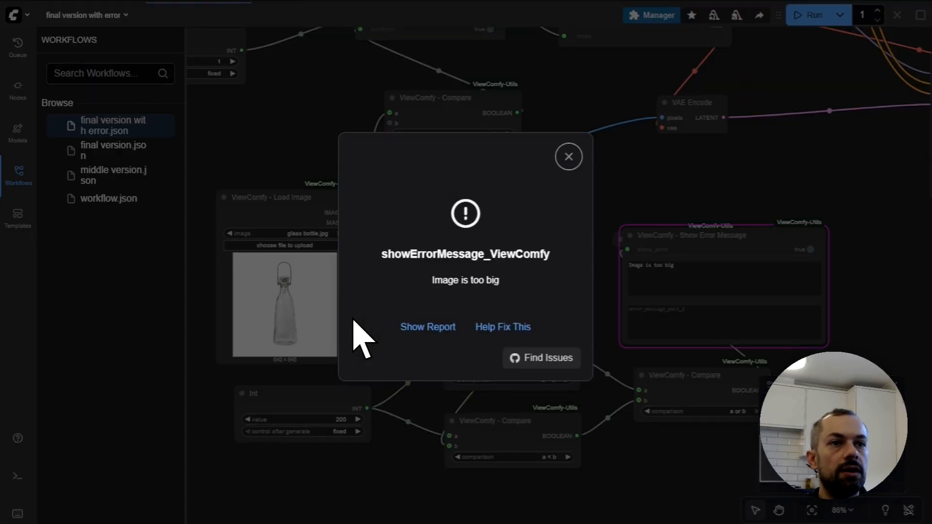
{"action": "left_click", "coordinate": [569, 155]}
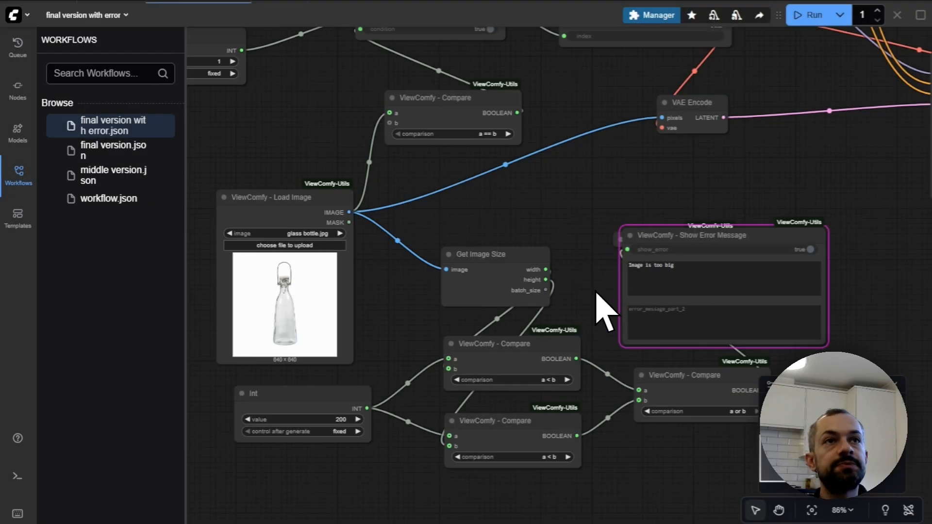